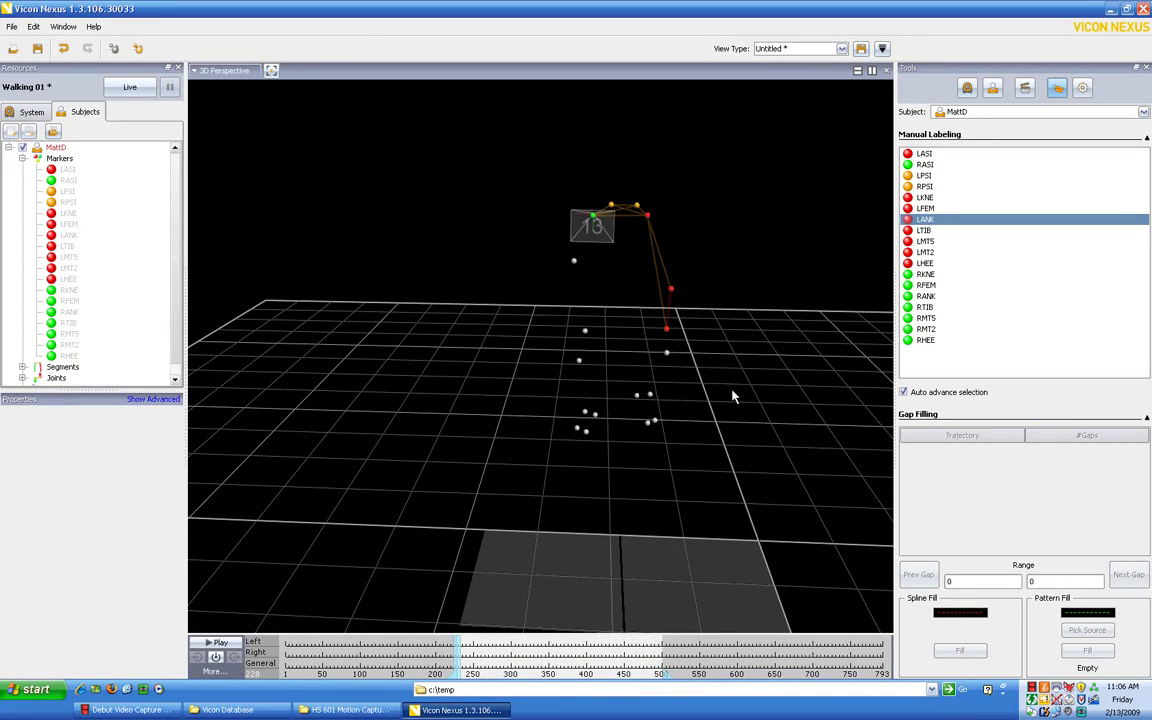
- Label the left leg markers LANK, LTIB, LMT5, LMT2 and LHEE
left_click(650, 395)
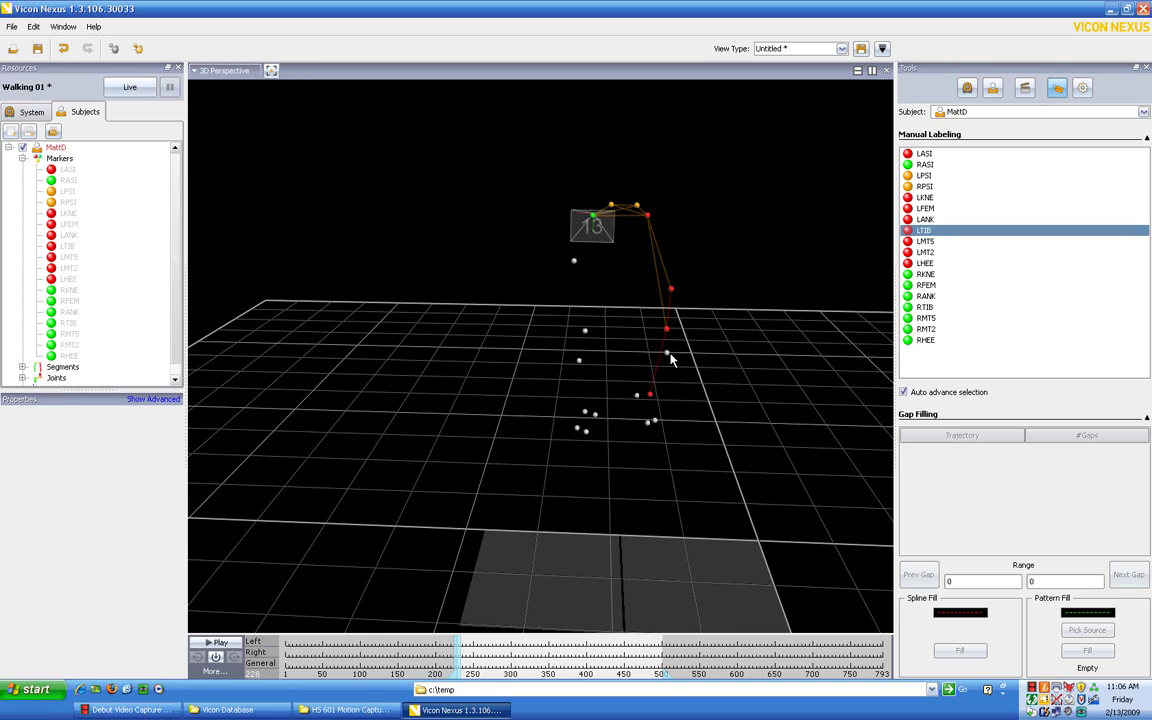
left_click(667, 354)
left_click(655, 422)
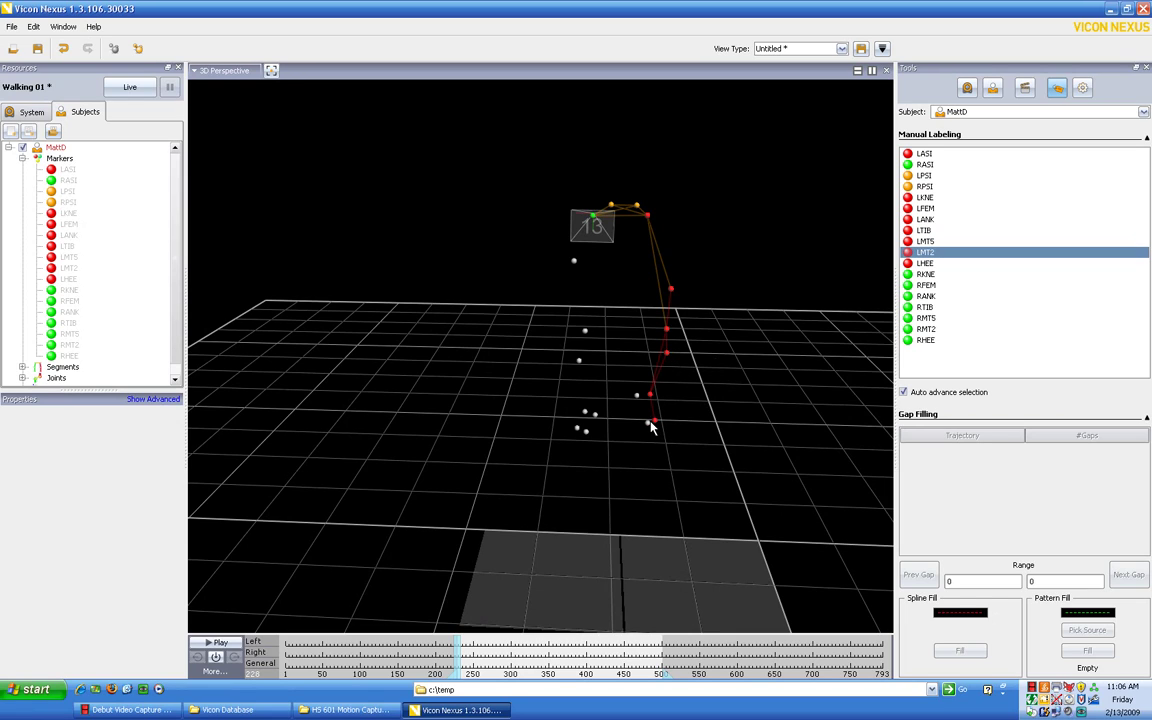
left_click(648, 423)
left_click(637, 395)
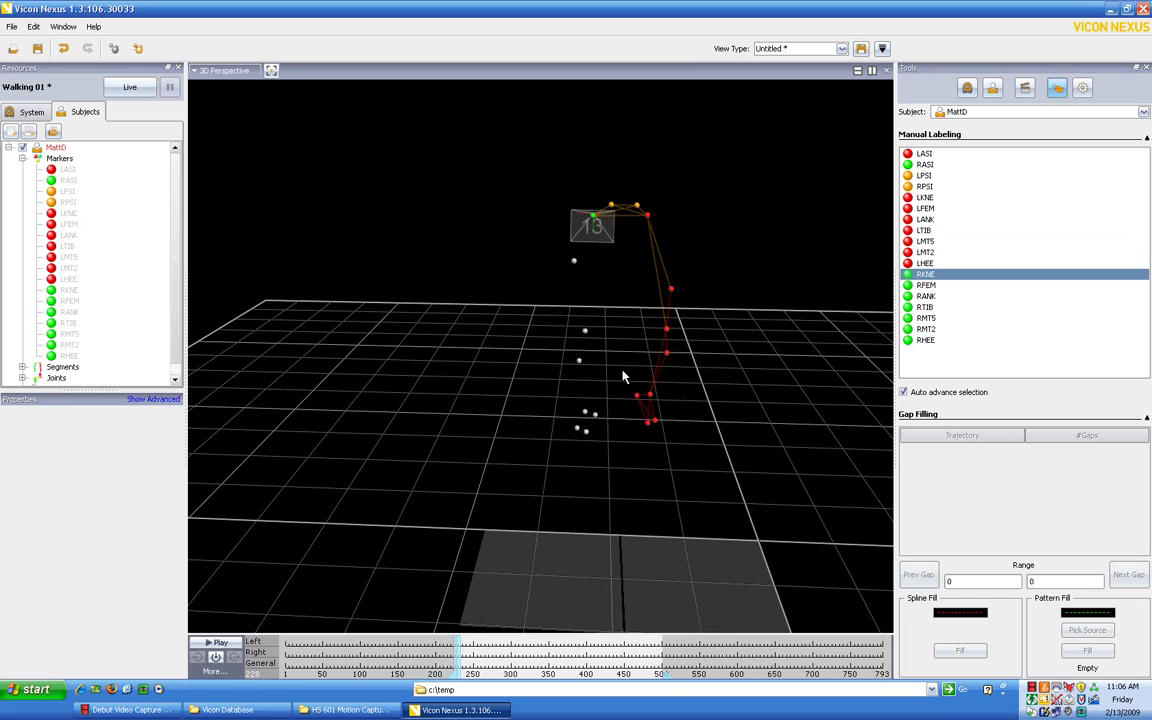
- Label the right leg markers RKNE, RFEM, RANK, RTIB, RMT5 and RMT2
left_click(585, 333)
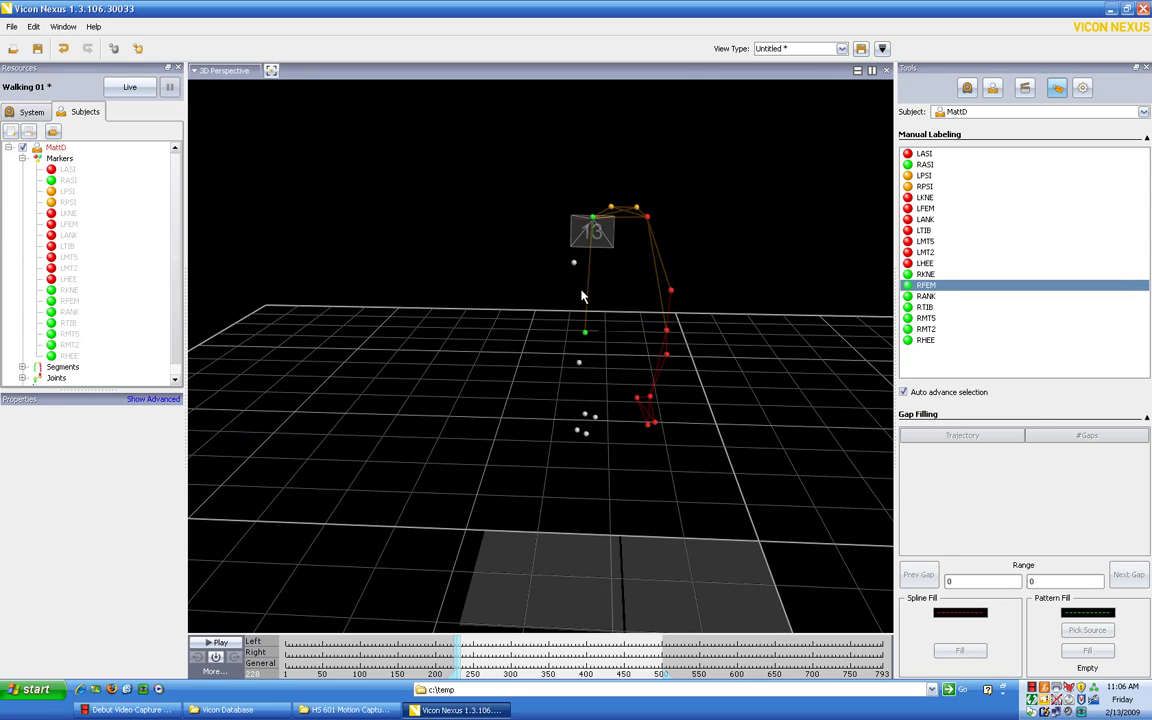
left_click(574, 263)
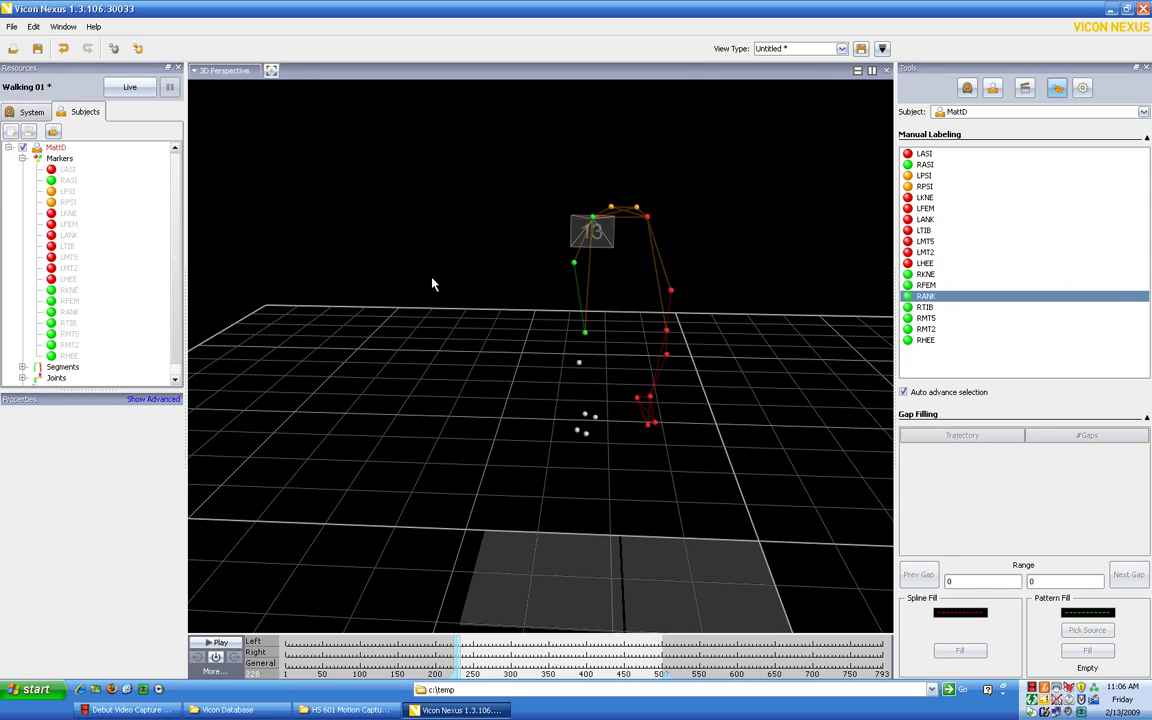
left_click_drag(432, 283, 421, 428)
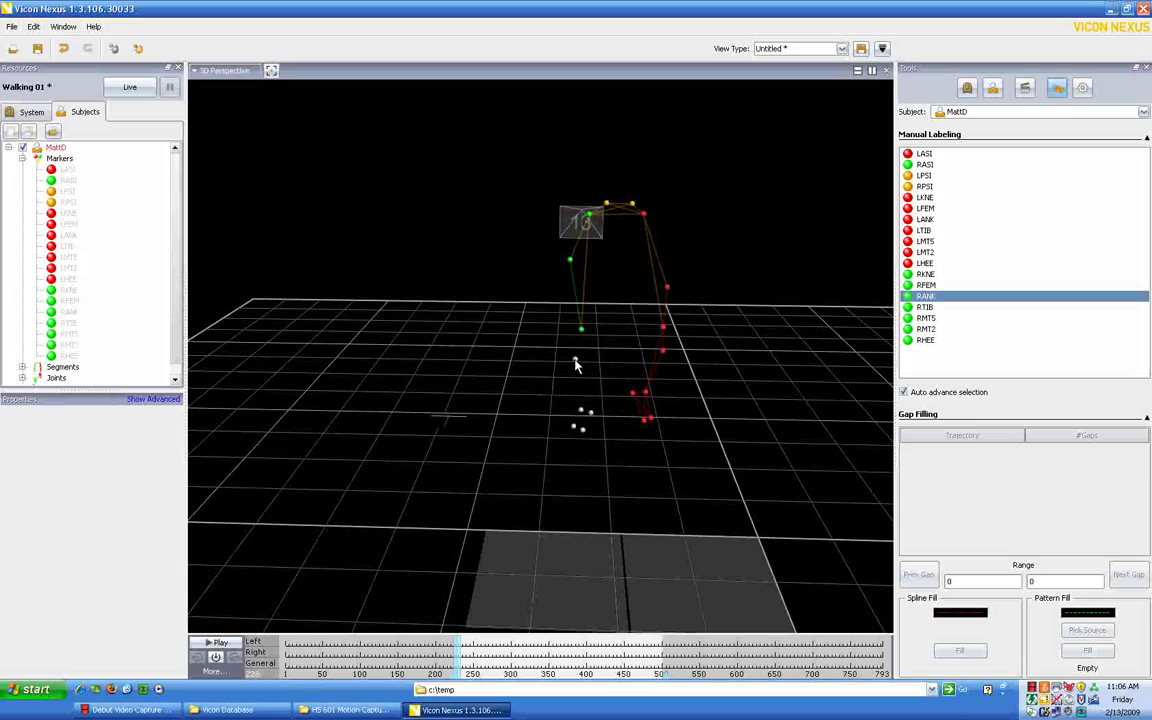
left_click(580, 408)
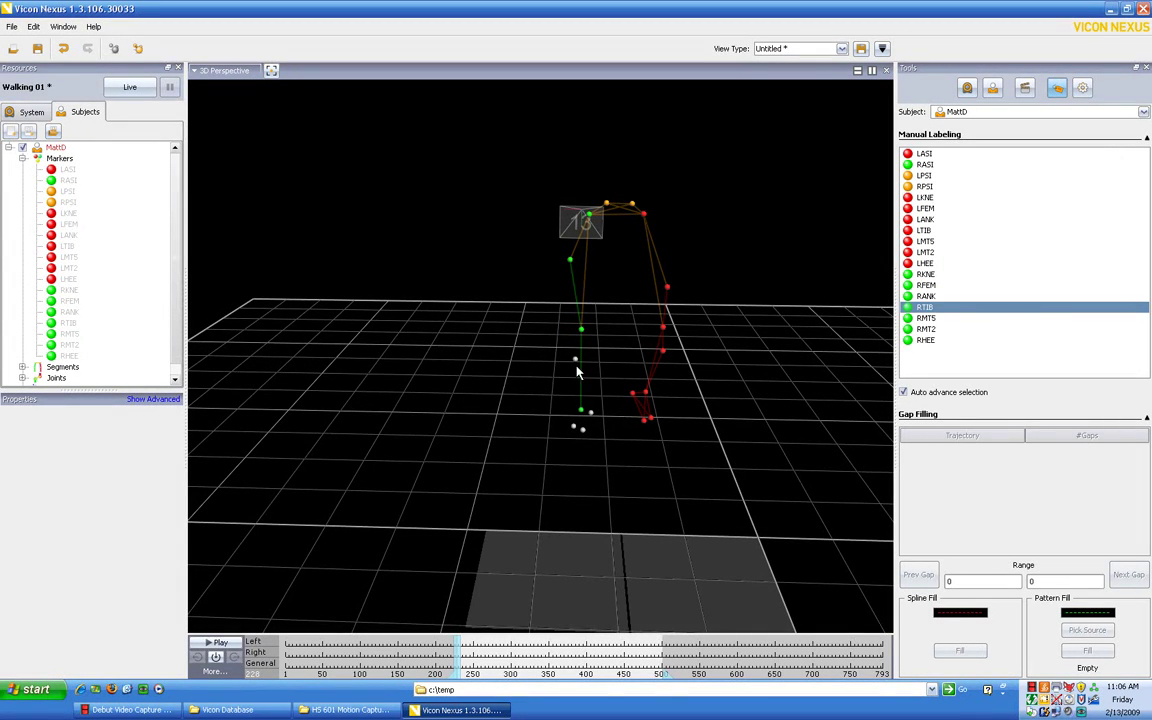
left_click(575, 362)
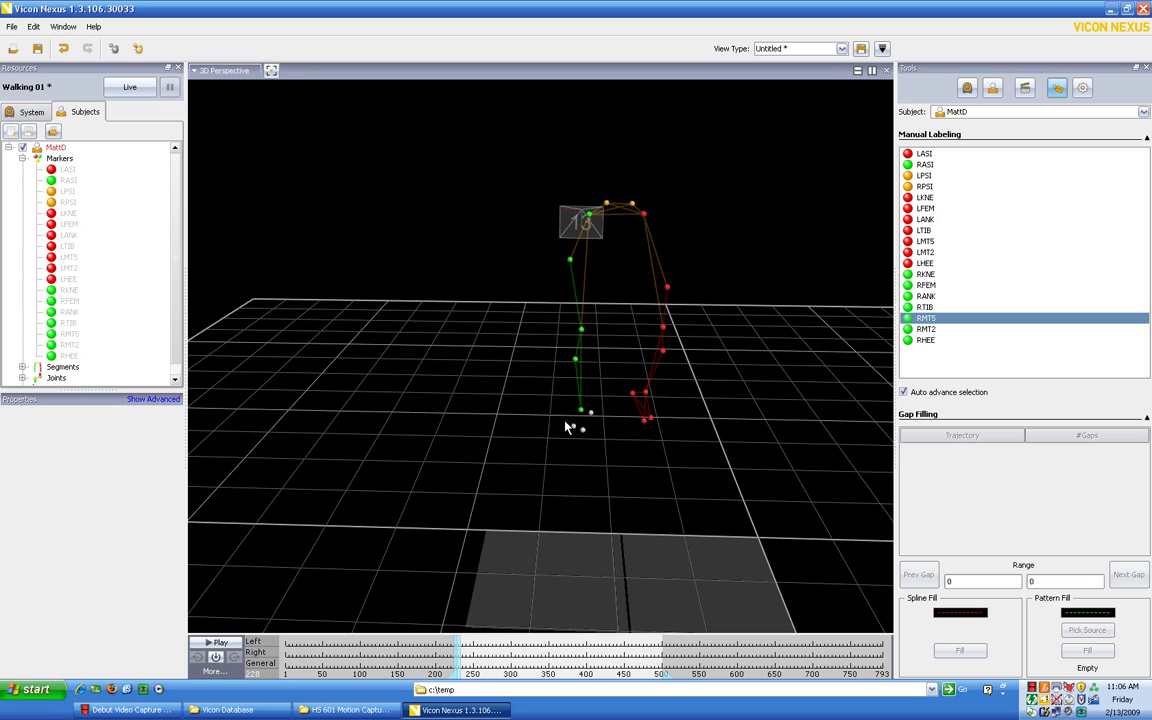
left_click(576, 429)
left_click(581, 430)
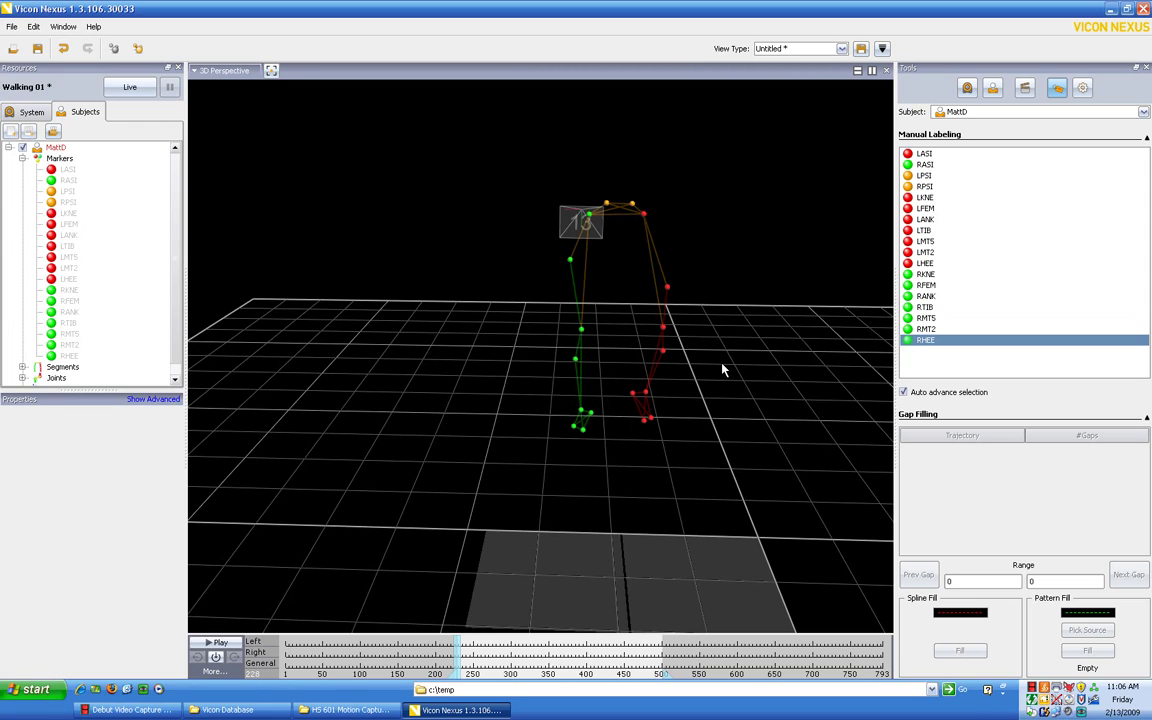
- Label the right heel RHEE, then scrub and orbit through the walk to reach frame 233
left_click(582, 428)
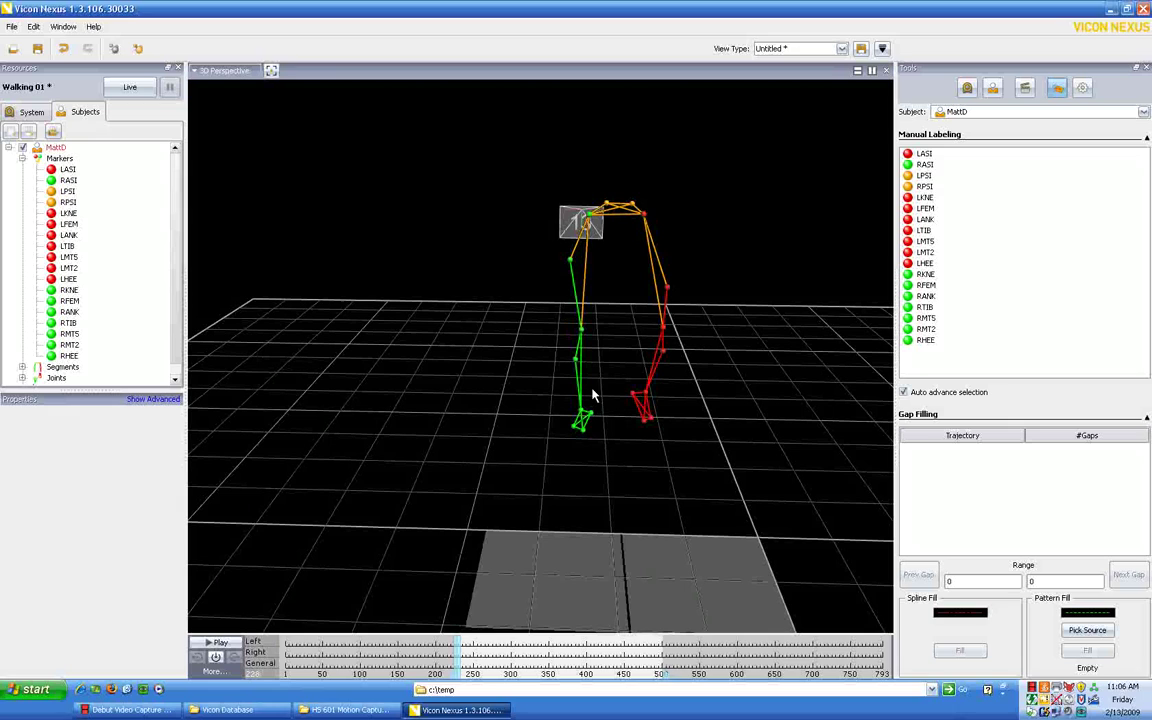
left_click_drag(462, 651, 660, 560)
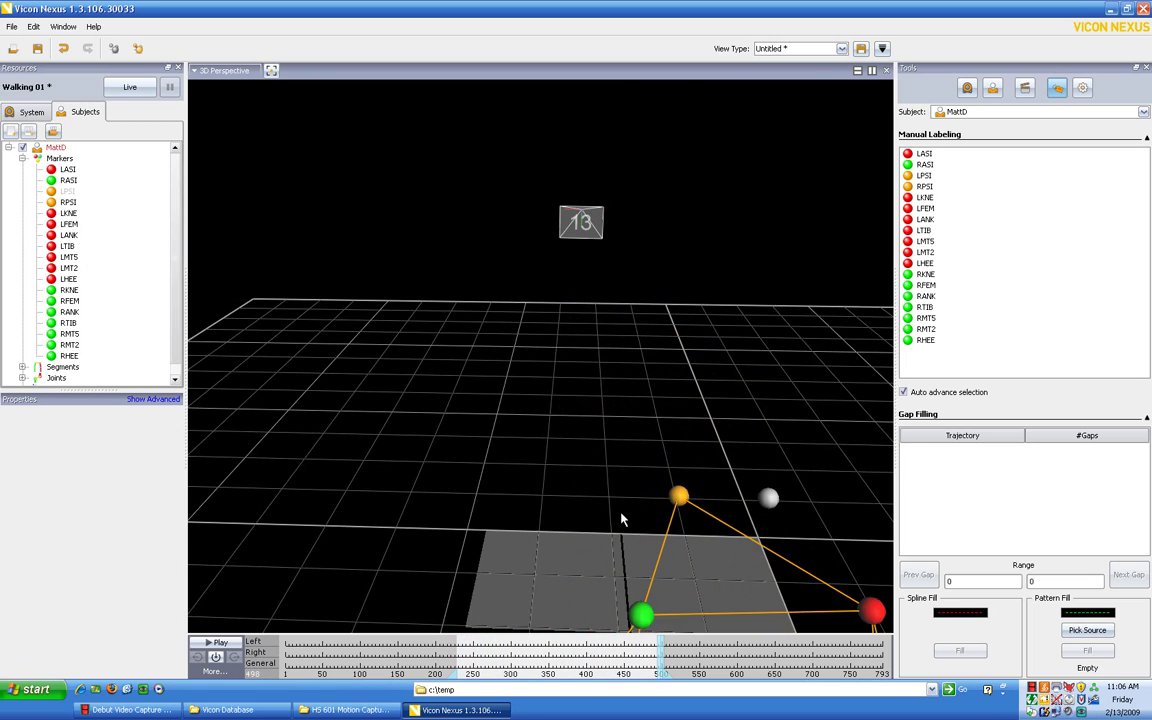
scroll(590, 515, "down", 5)
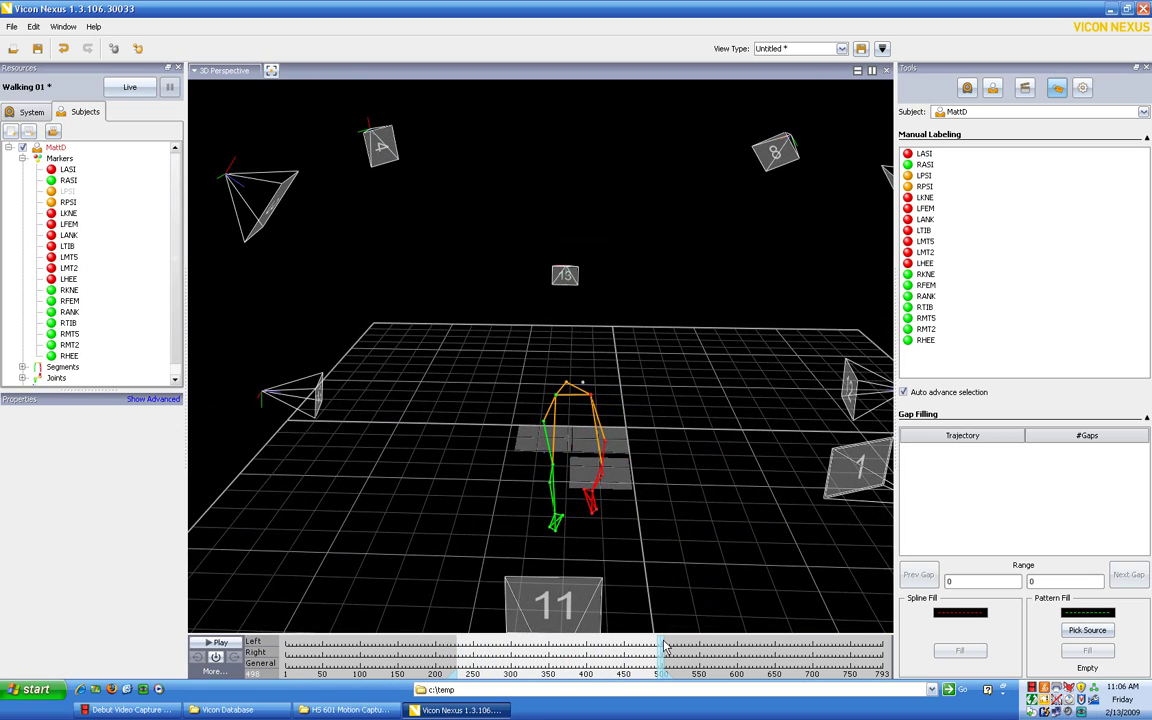
left_click_drag(659, 648, 440, 605)
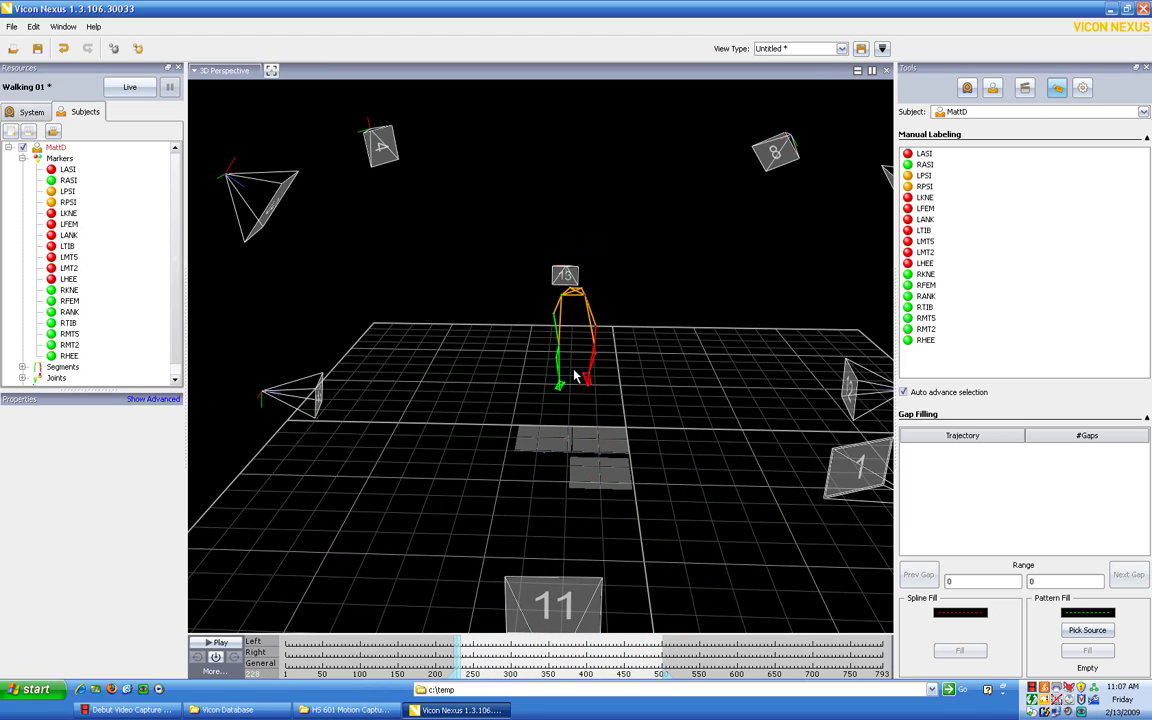
mouse_move(476, 465)
left_mouse_down()
mouse_move(635, 453)
mouse_move(658, 437)
mouse_move(607, 467)
mouse_move(496, 483)
mouse_move(483, 473)
left_mouse_up()
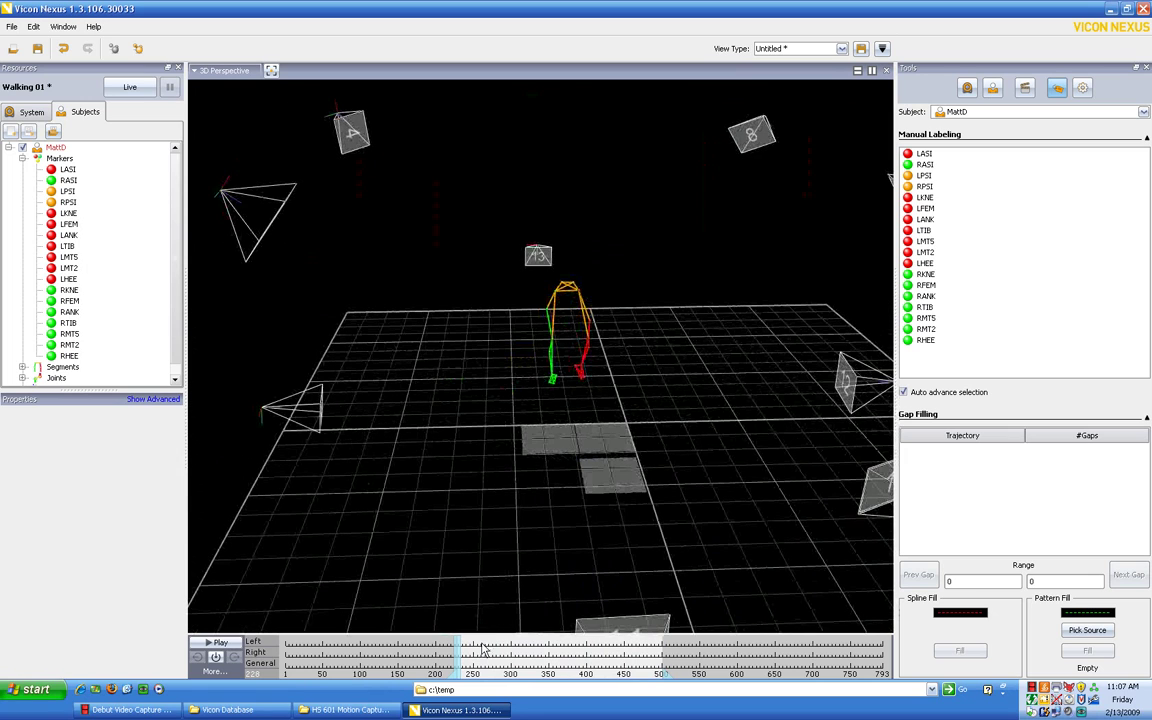
mouse_move(460, 663)
left_mouse_down()
mouse_move(472, 660)
mouse_move(460, 660)
left_mouse_up()
left_click_drag(609, 463, 576, 432)
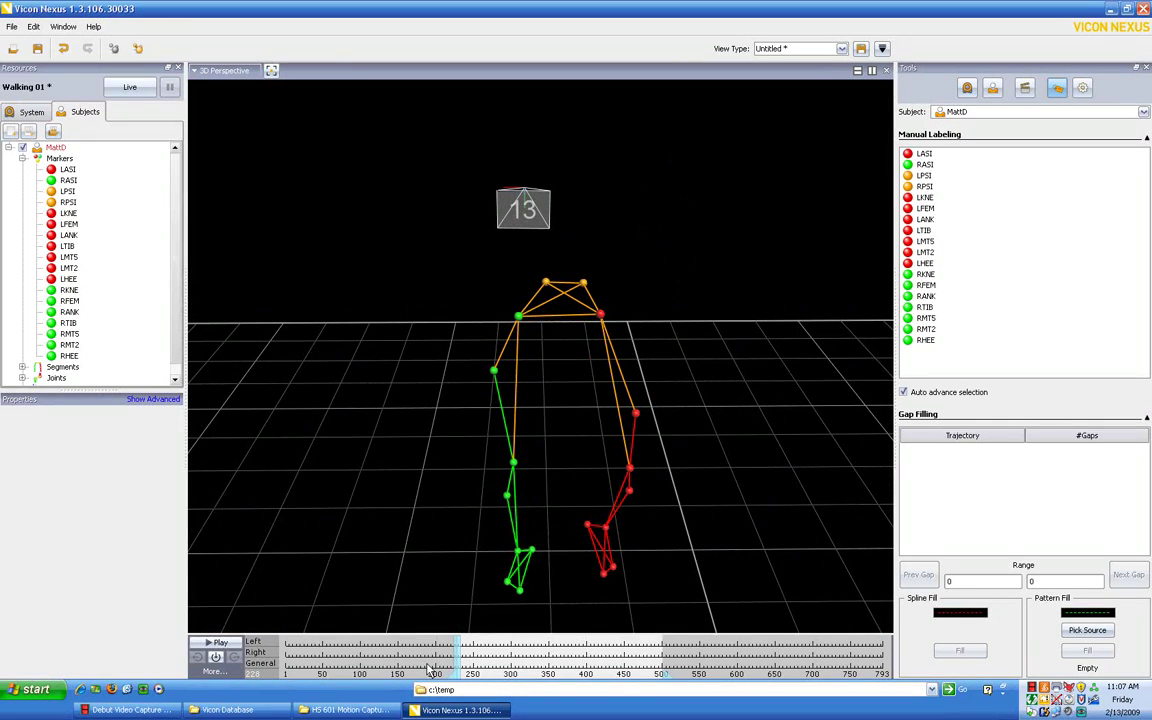
key("Right")
key("Right")
key("Right")
key("Right")
key("Right")
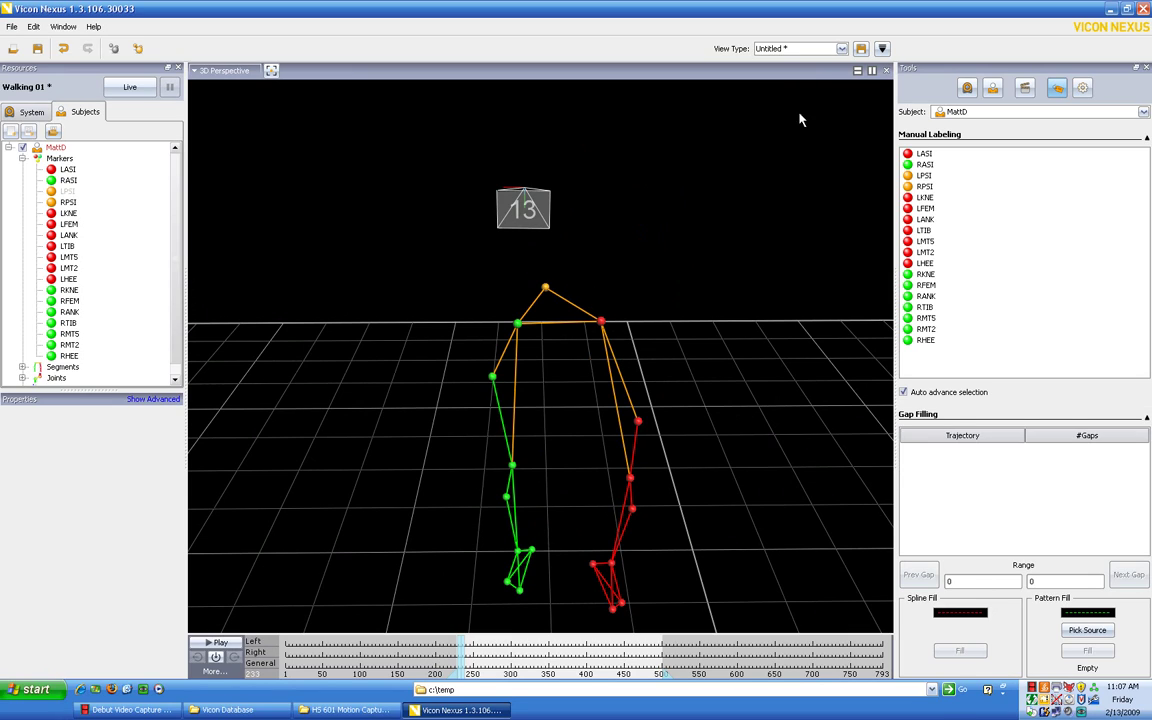
- Split the 3D Perspective pane horizontally and make the lower pane a Graph view
left_click(857, 72)
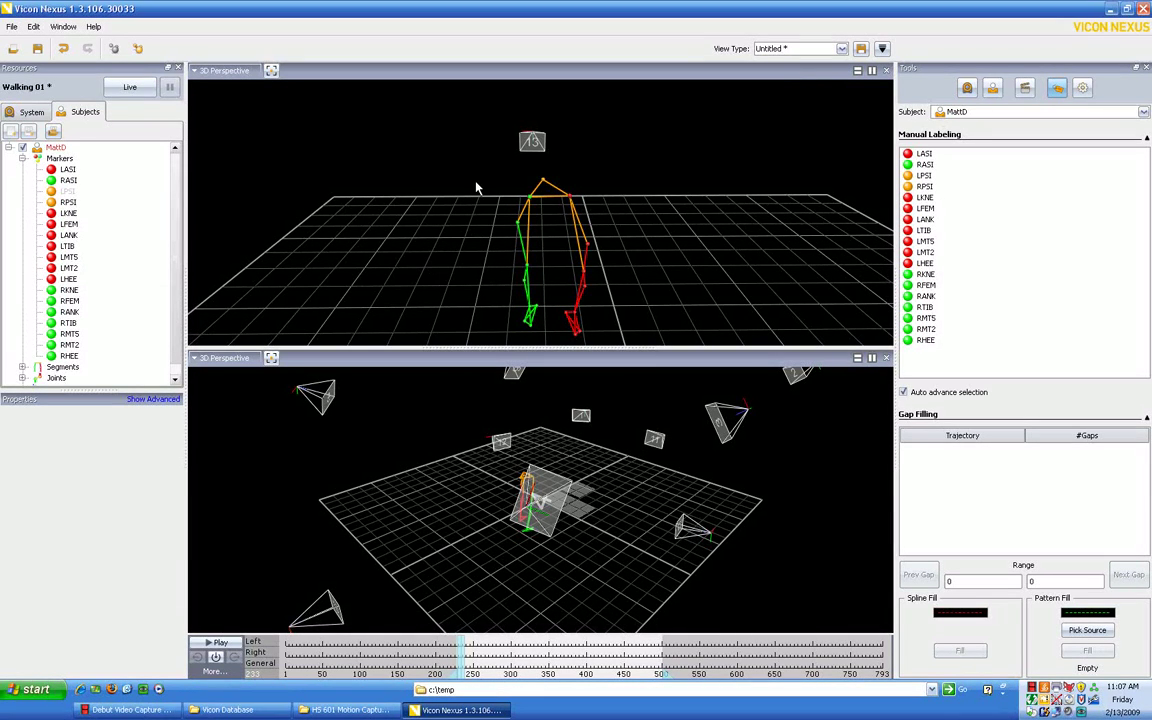
left_click(218, 357)
left_click(217, 418)
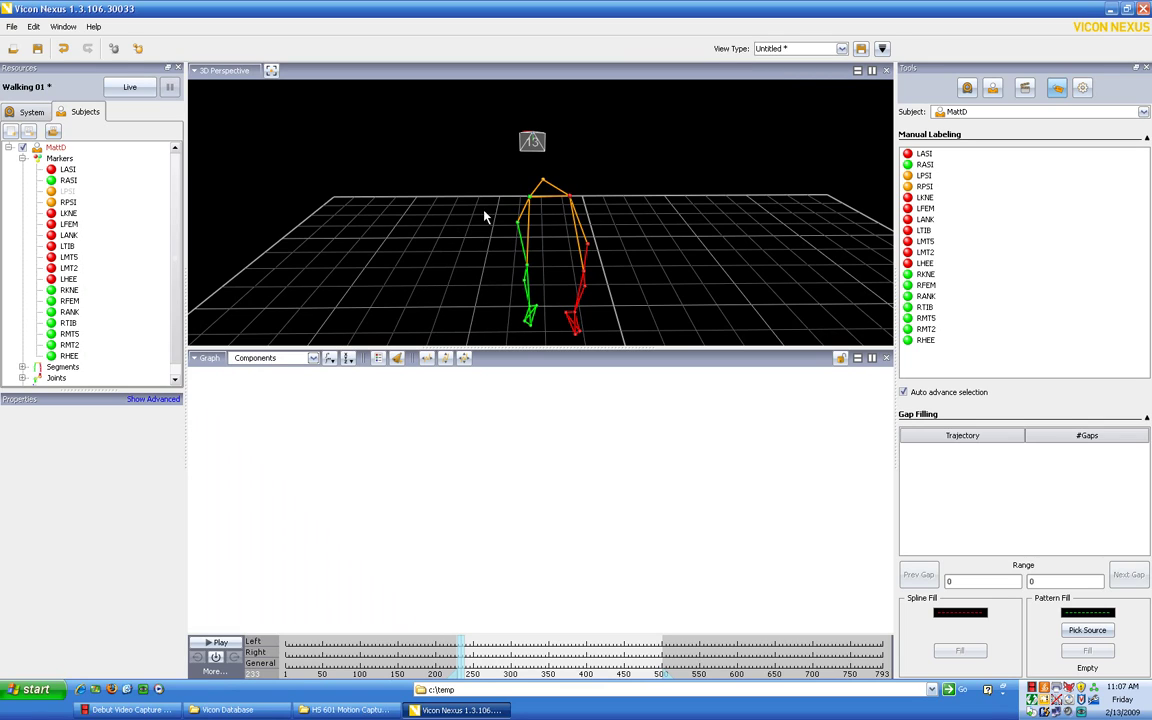
- Label the top pelvis marker LPSI, plot its X/Y/Z trajectories, and step back to frame 228
left_click(562, 182)
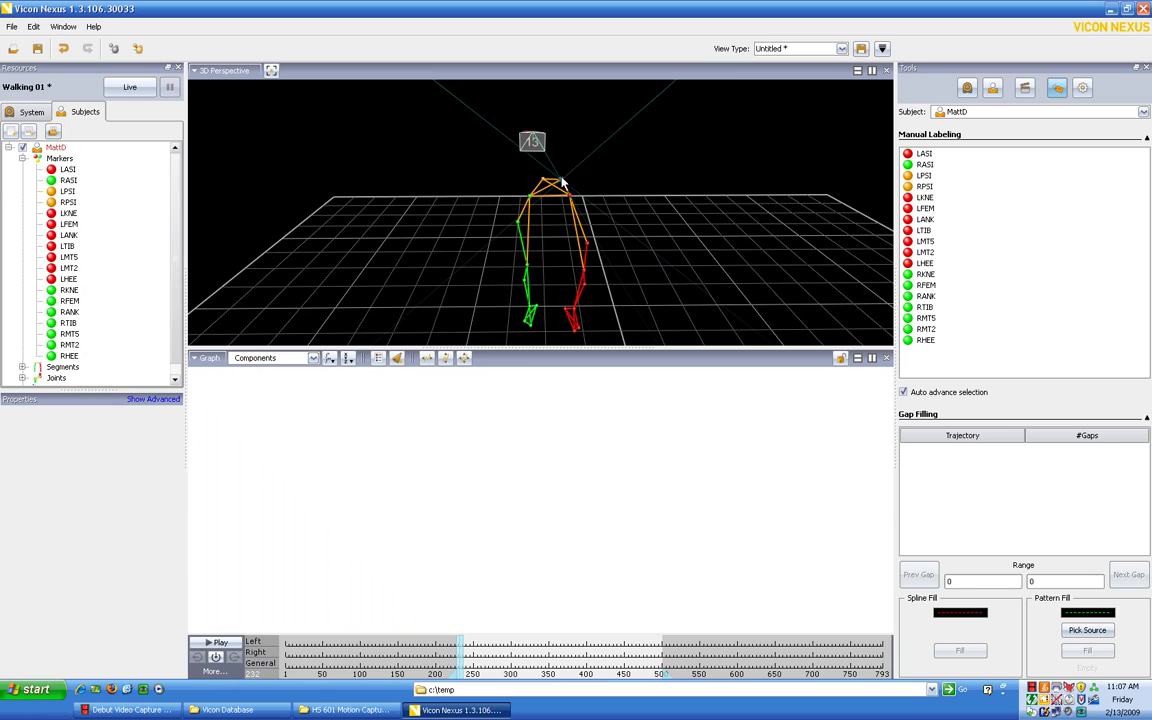
left_click(562, 184)
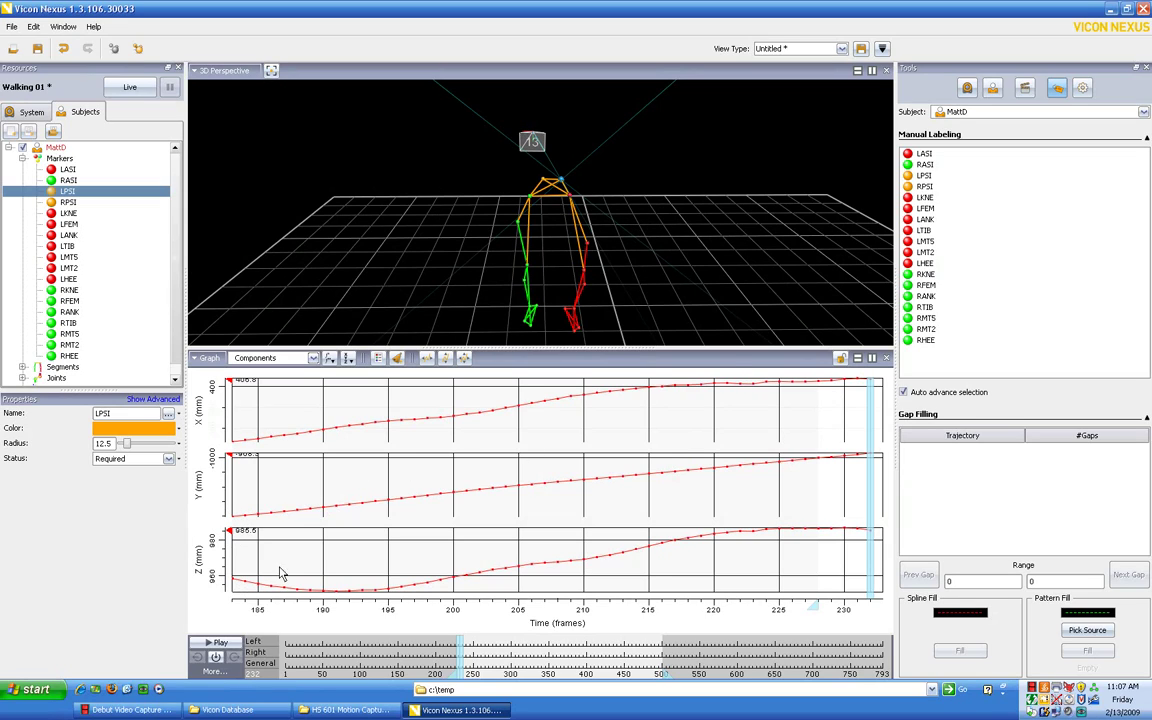
key("Left")
key("Left")
key("Left")
key("Left")
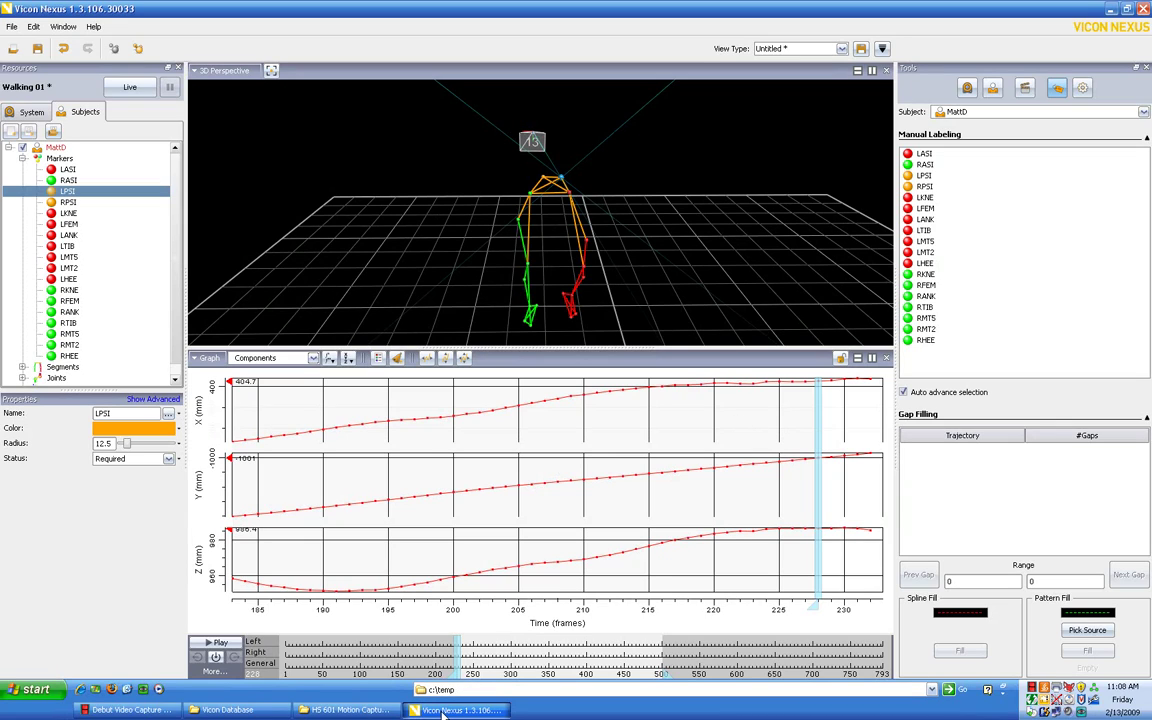
- Deselect and reselect LPSI to keep its graphs shown, then move forward to about frame 232
left_click(652, 268)
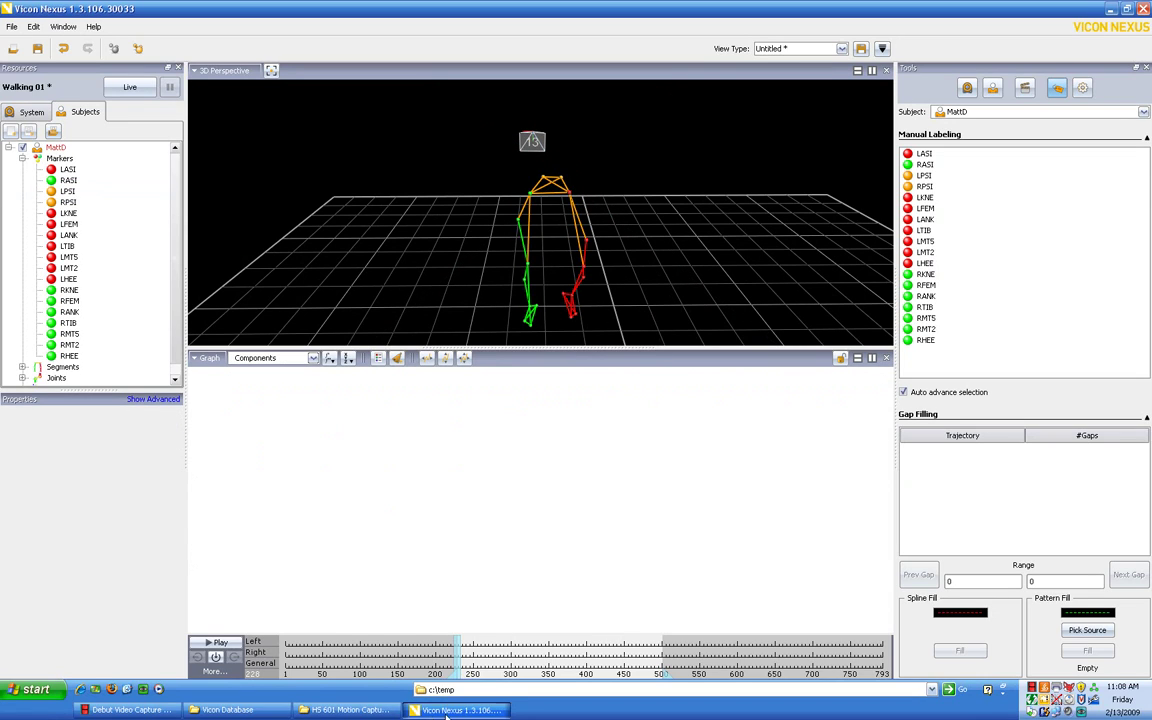
mouse_move(457, 657)
left_mouse_down()
mouse_move(476, 657)
mouse_move(455, 657)
left_mouse_up()
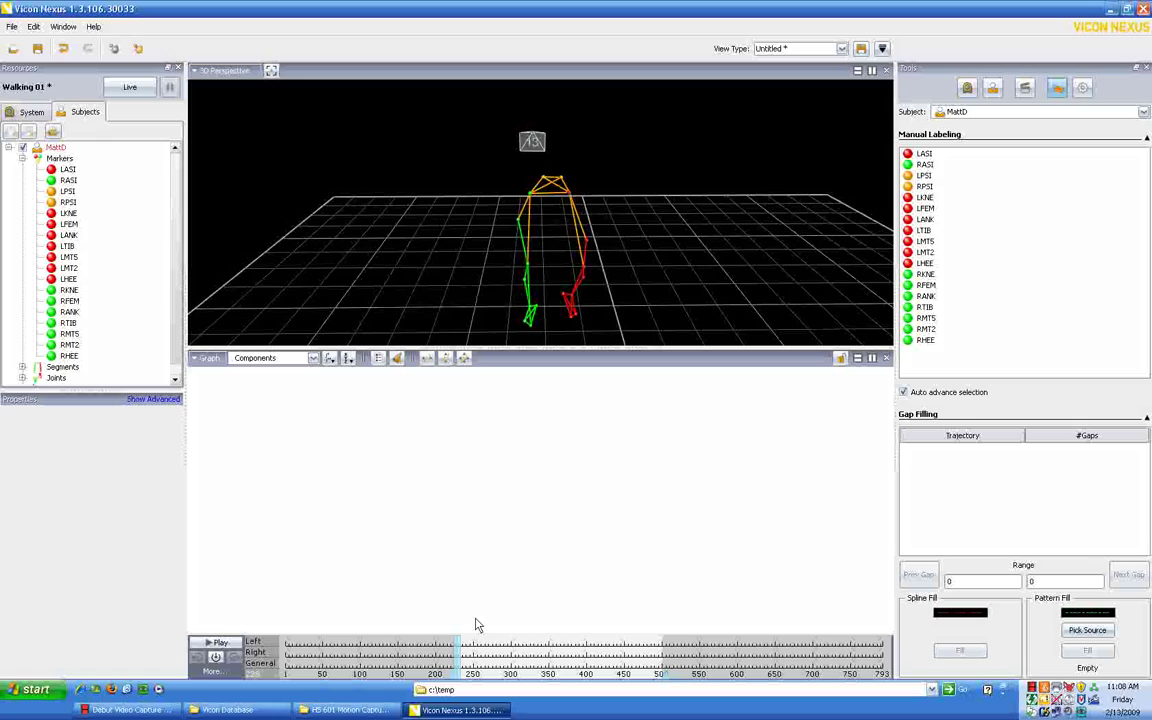
left_click(561, 178)
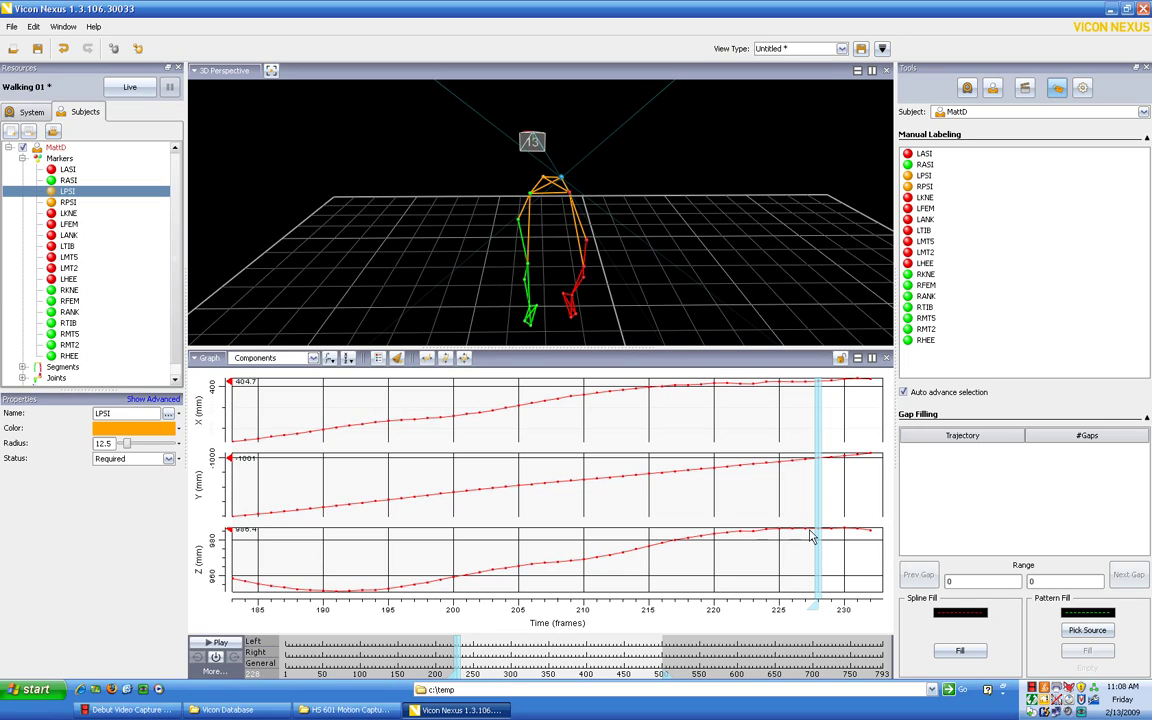
left_click_drag(822, 546, 881, 547)
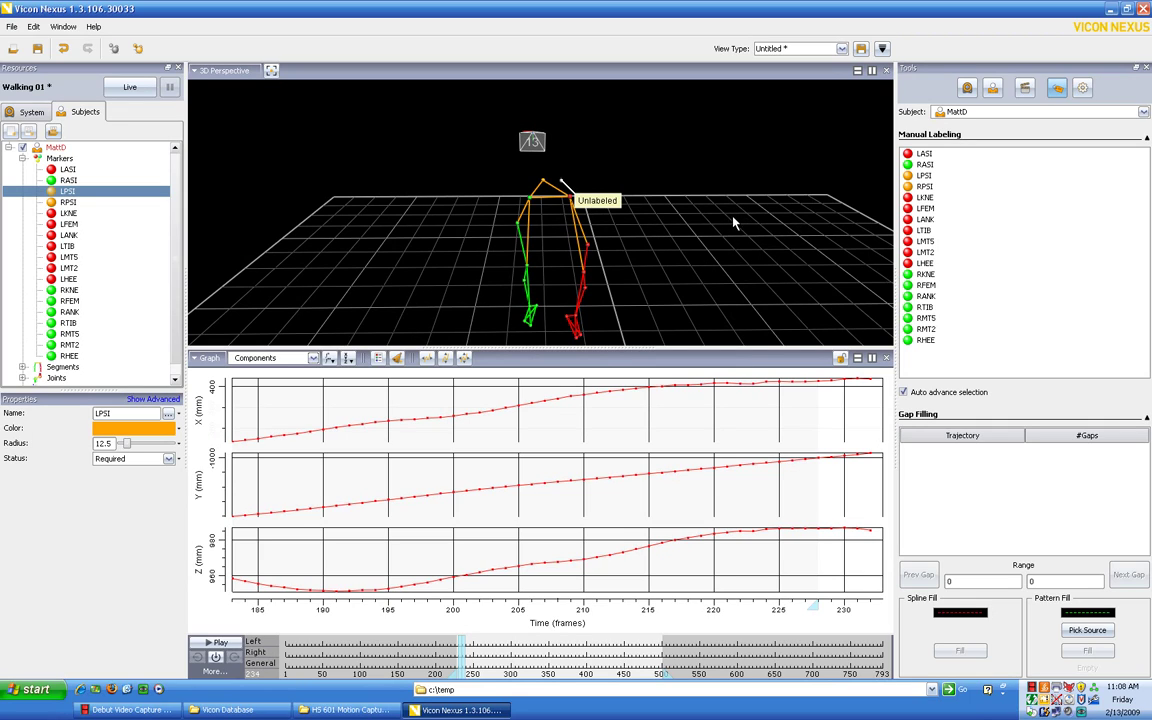
- With Auto advance selection off, label the loose pelvis marker LPSI, return to frame 228, and deselect it
left_click(923, 175)
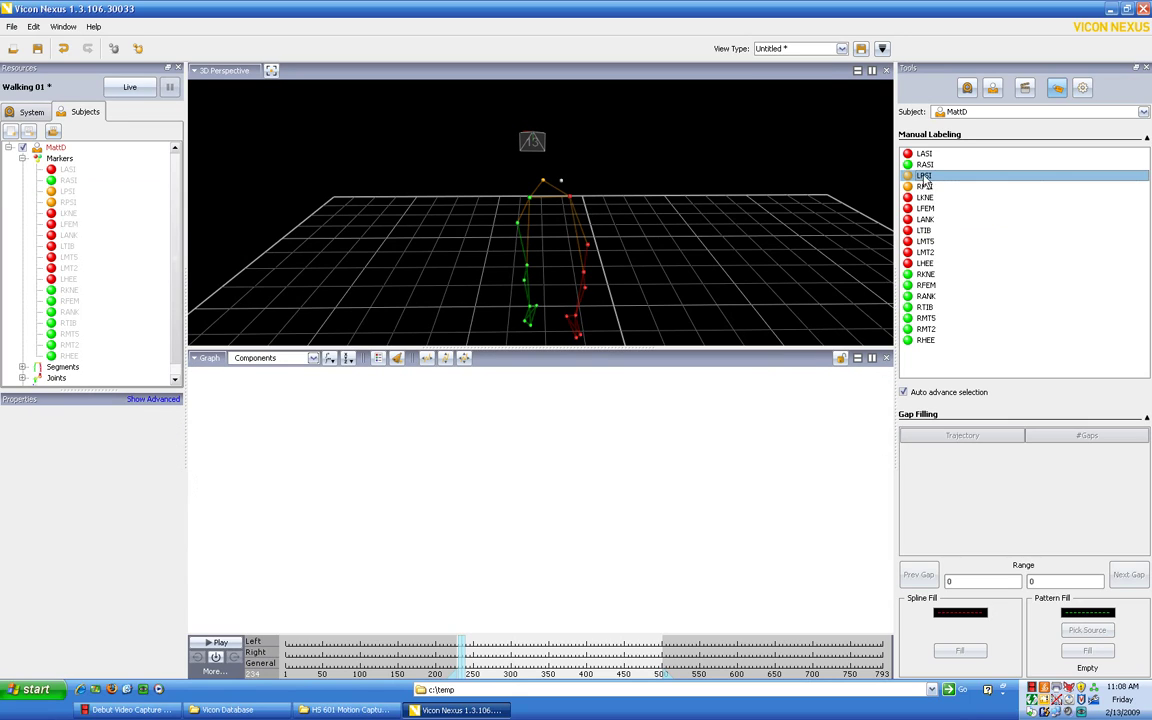
left_click(917, 399)
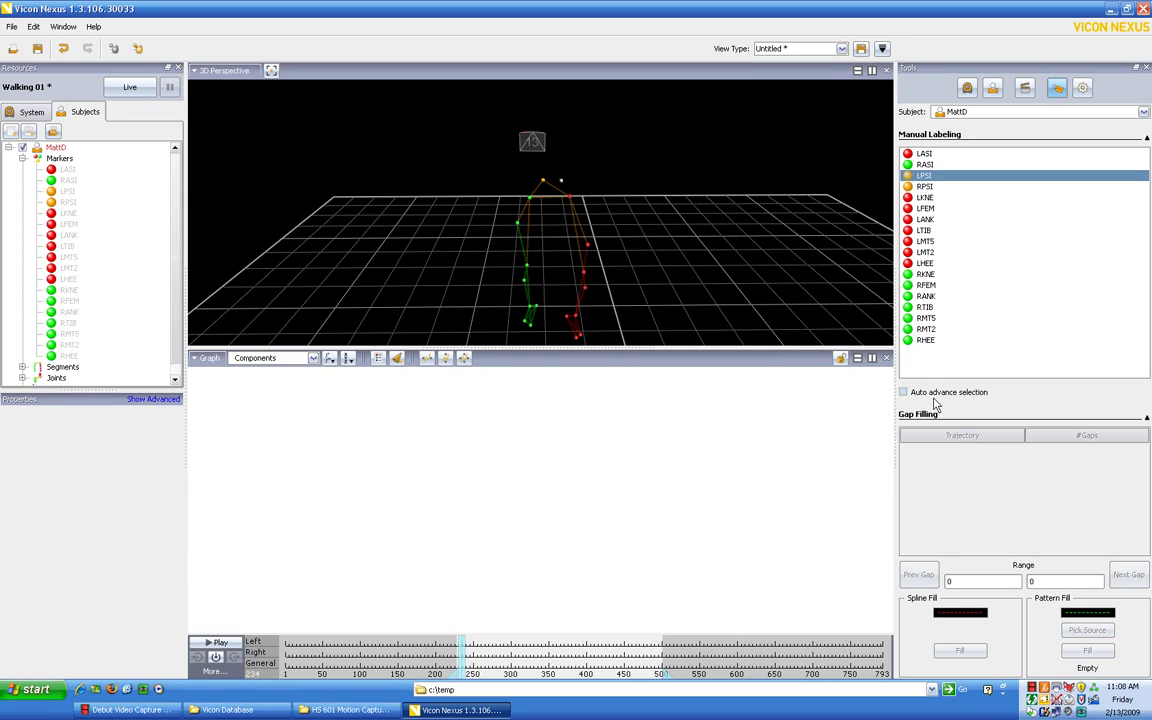
left_click(563, 181)
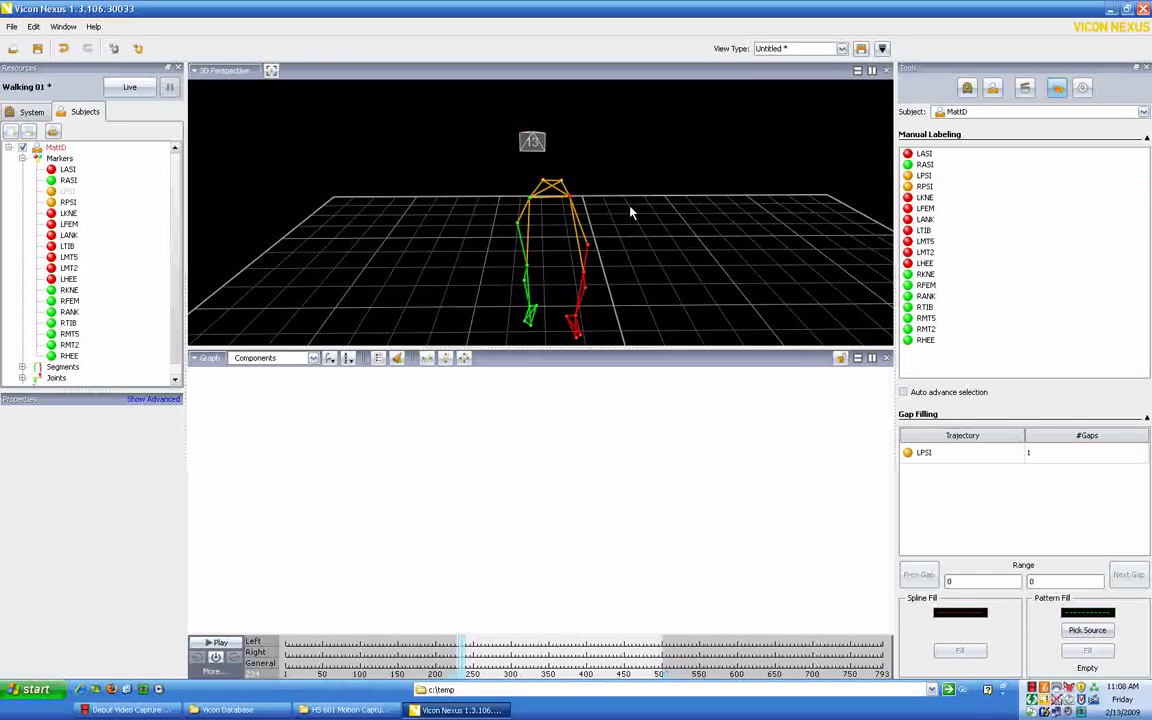
left_click(561, 182)
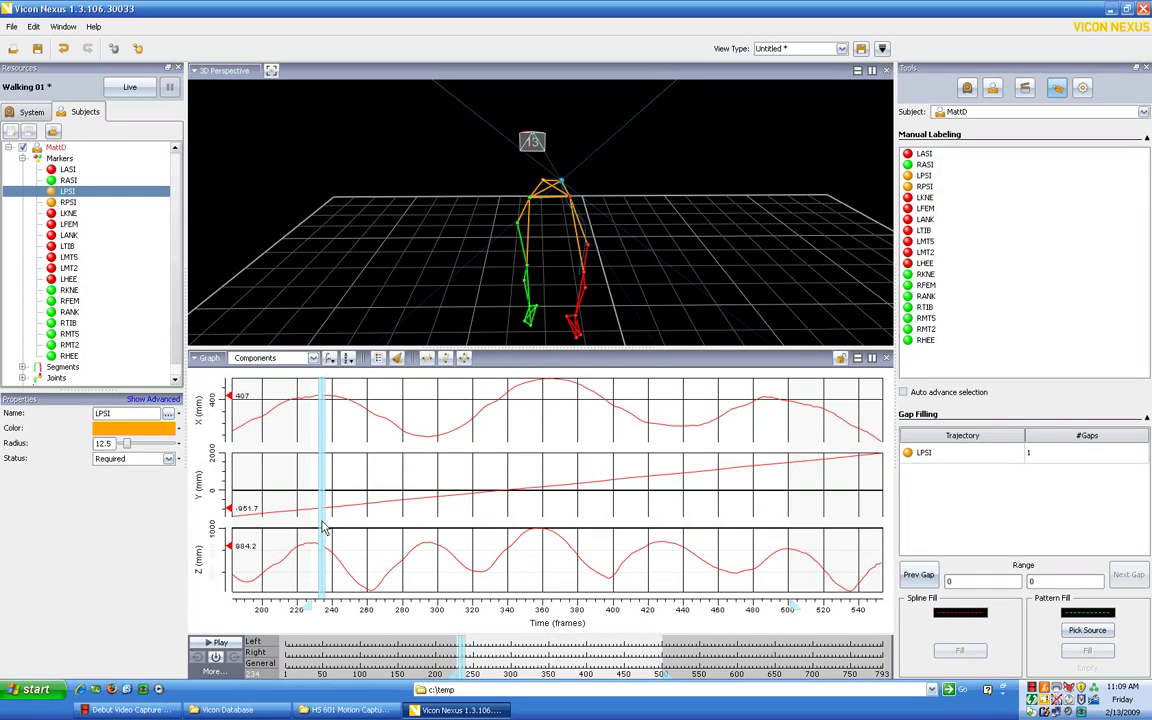
left_click_drag(323, 528, 300, 524)
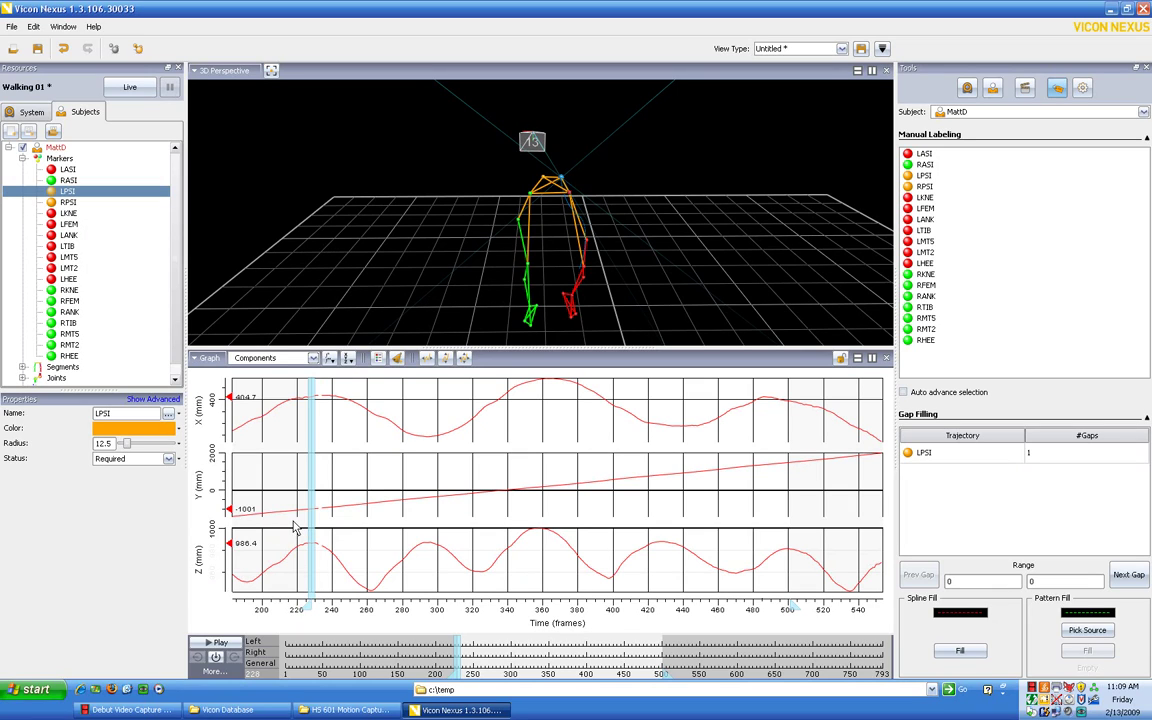
left_click(410, 276)
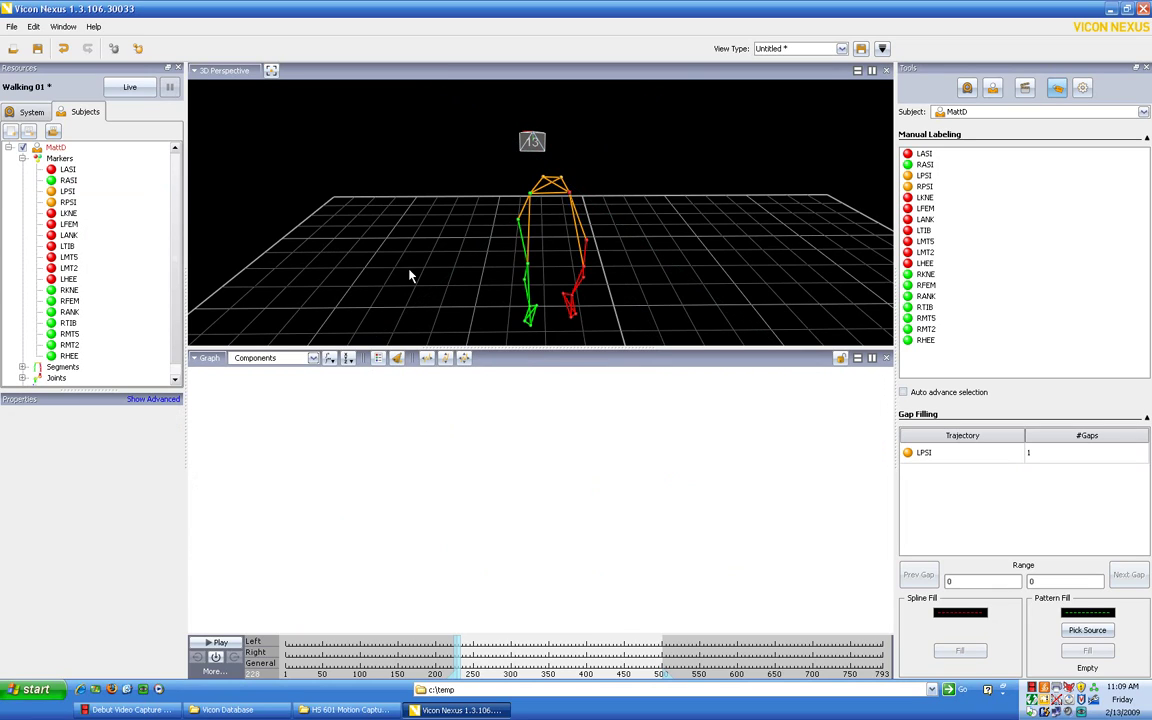
- Move to around frame 370, zoom out the 3D view, and select LPSI to plot its trajectories
left_click_drag(460, 668, 548, 668)
left_click_drag(484, 227, 470, 330)
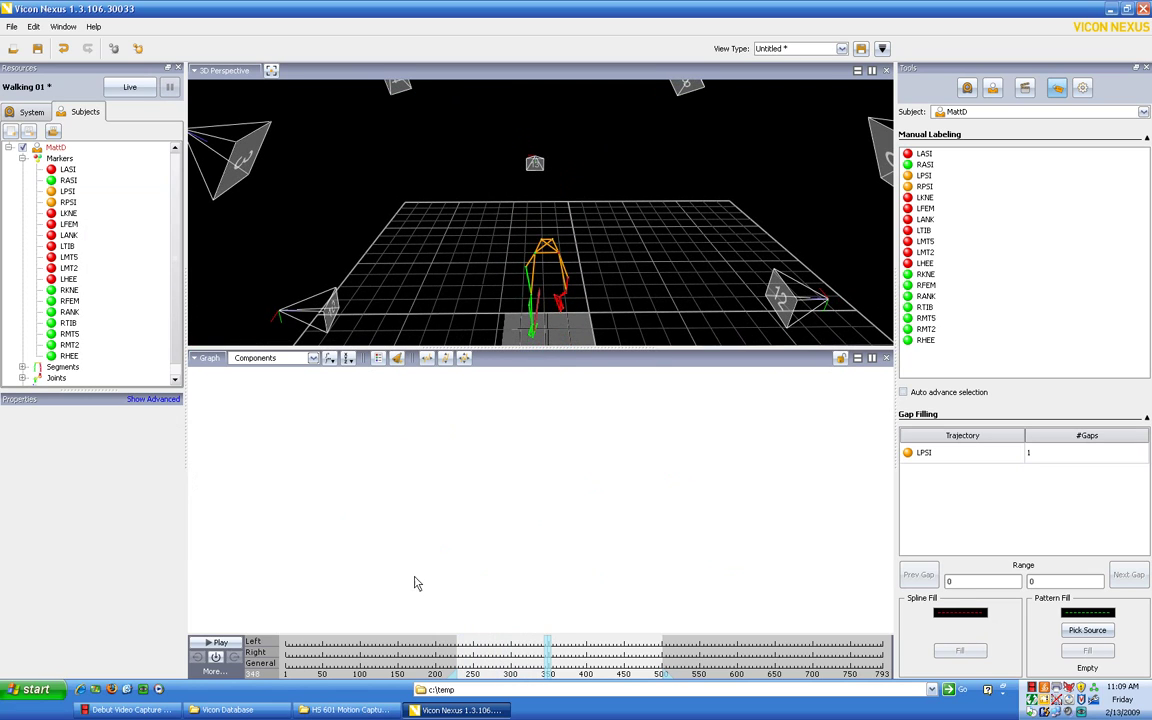
left_click_drag(548, 655, 458, 638)
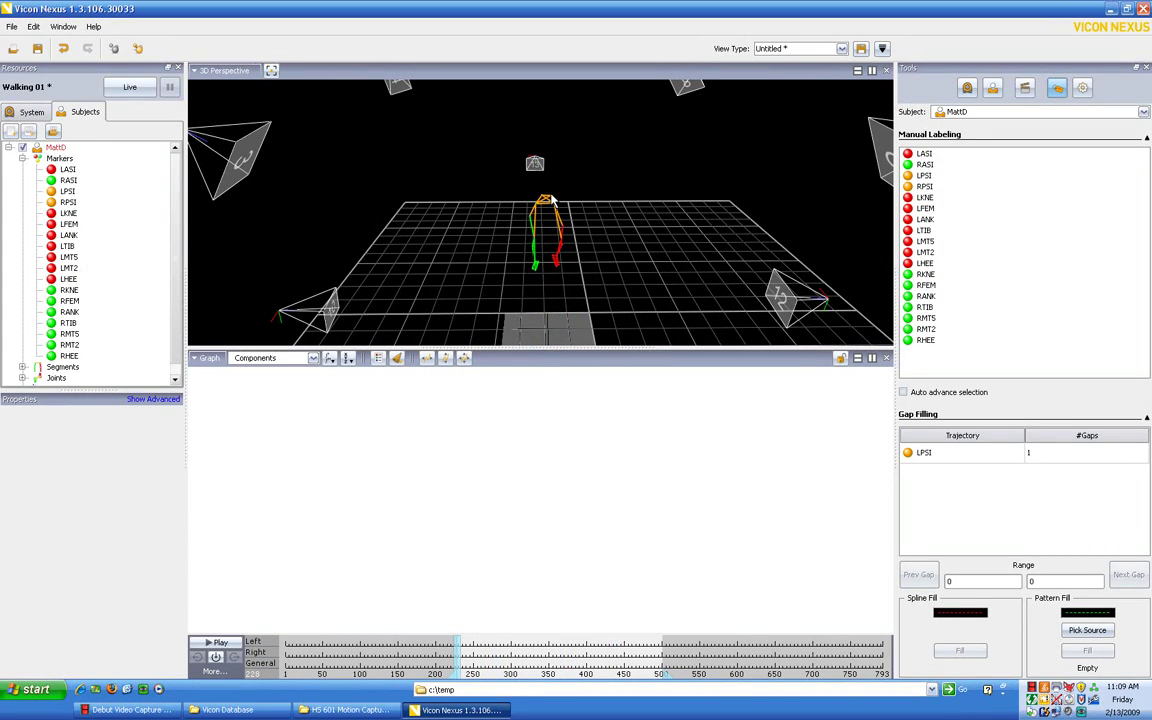
left_click(498, 181)
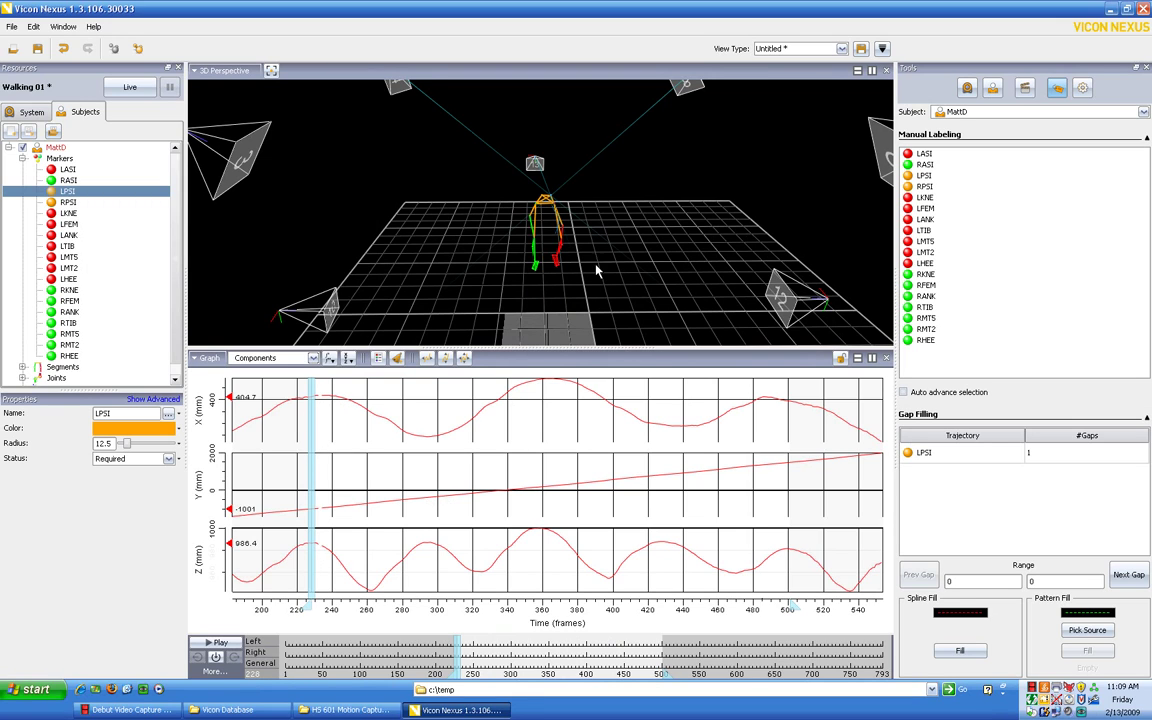
- Orbit the 3D scene and select the LPSI gap in the Gap Filling list
left_click_drag(596, 270, 695, 224)
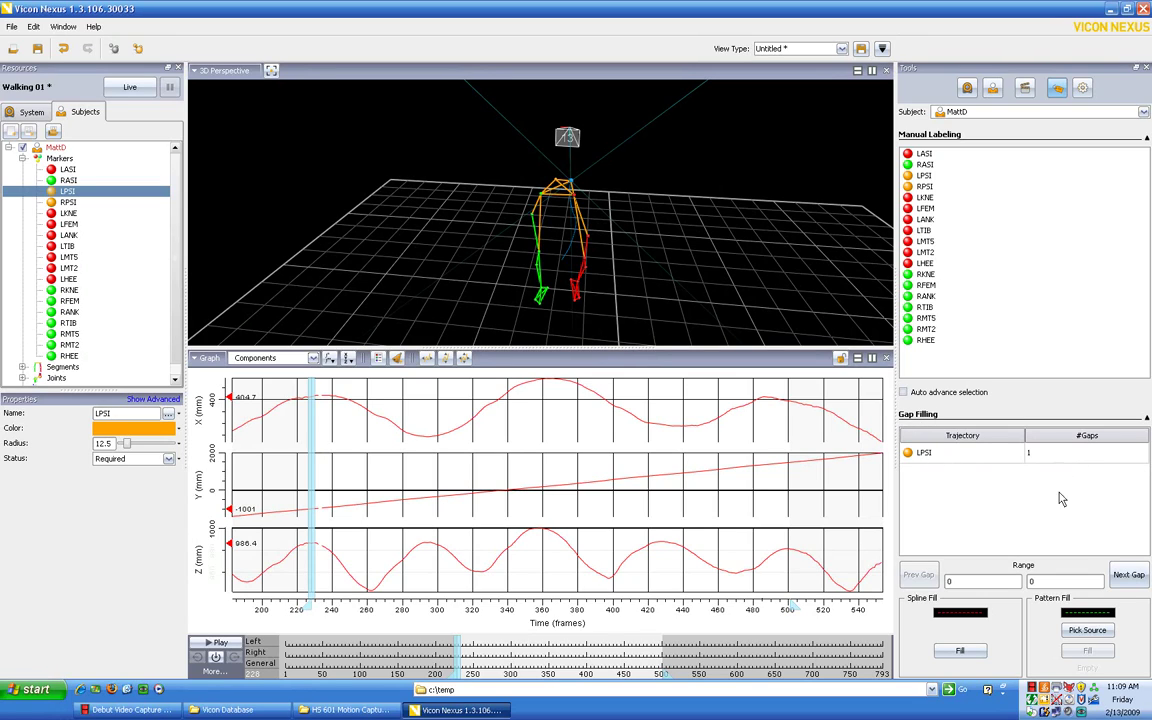
left_click(920, 456)
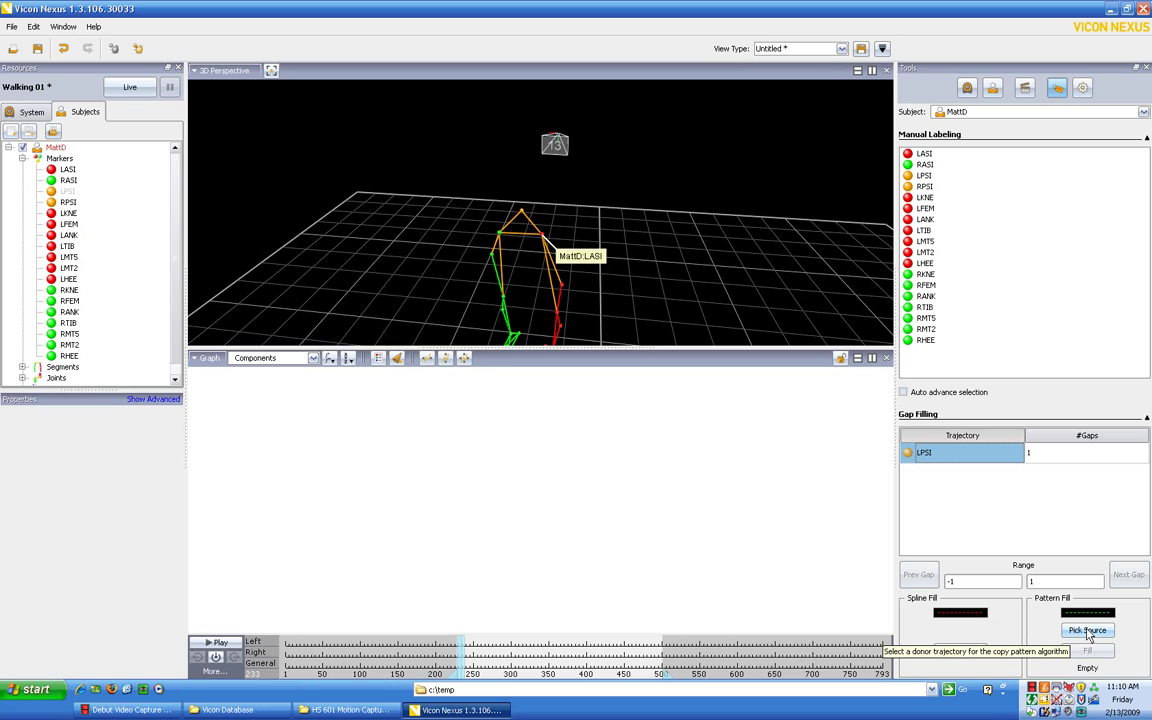
- Pick LASI as the Pattern Fill donor trajectory, then reselect the LPSI gap
left_click(1089, 632)
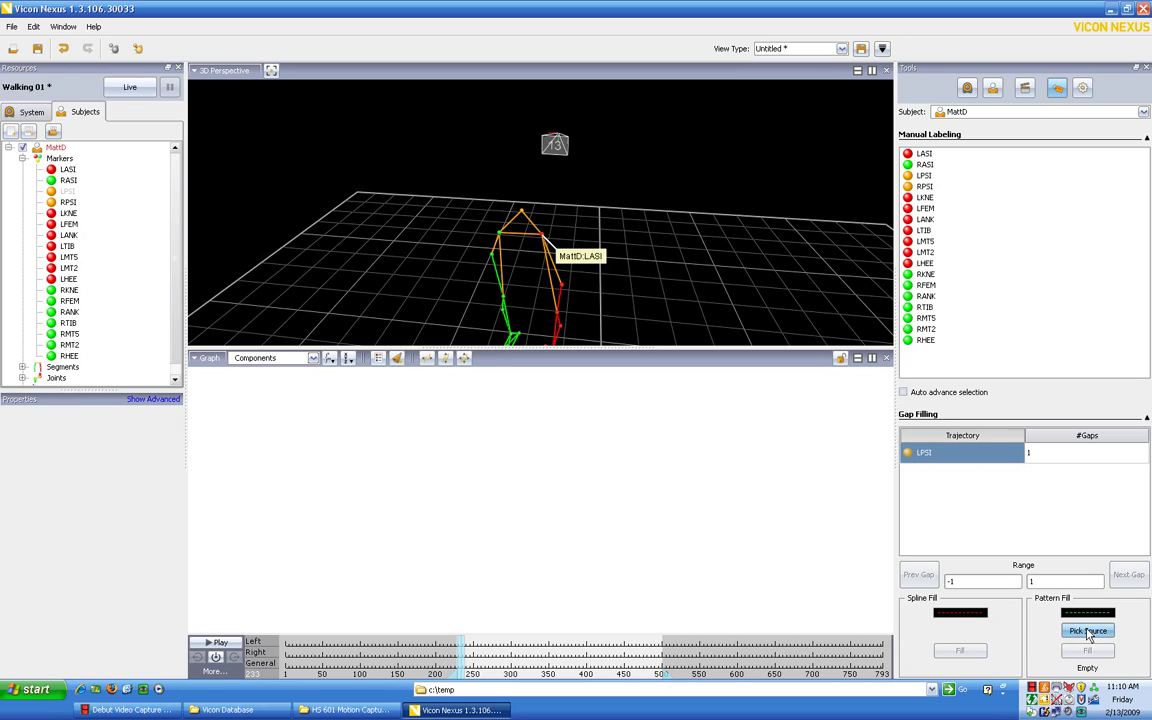
left_click(542, 235)
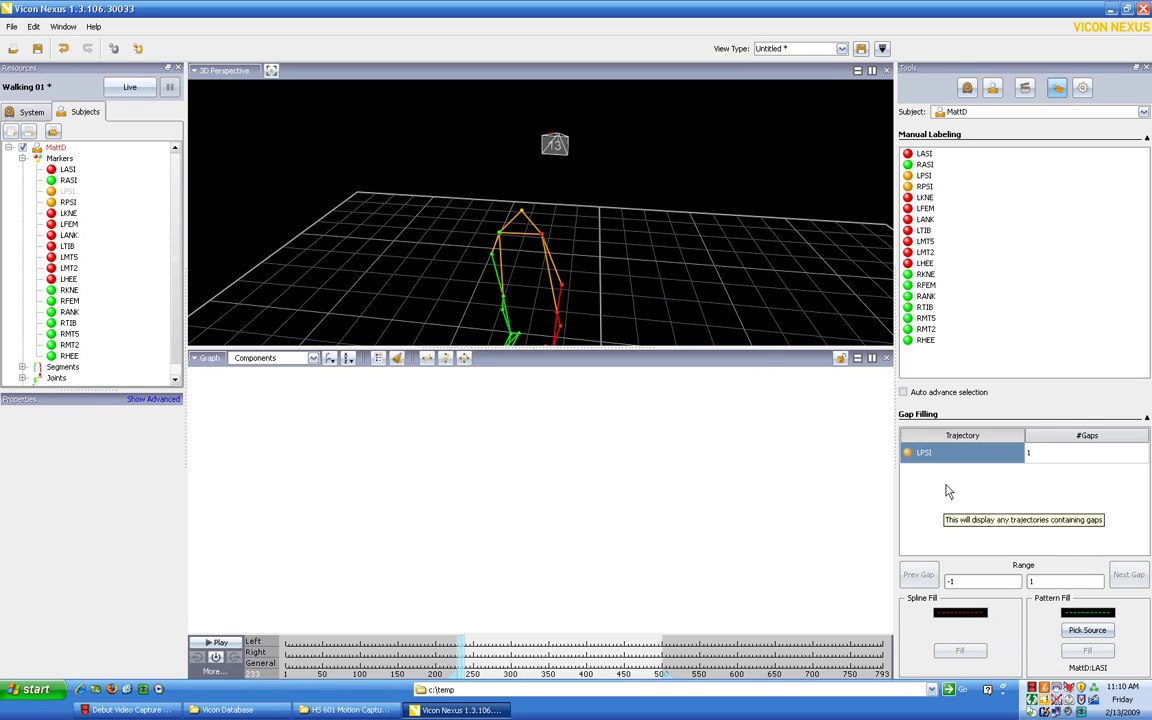
left_click(940, 457)
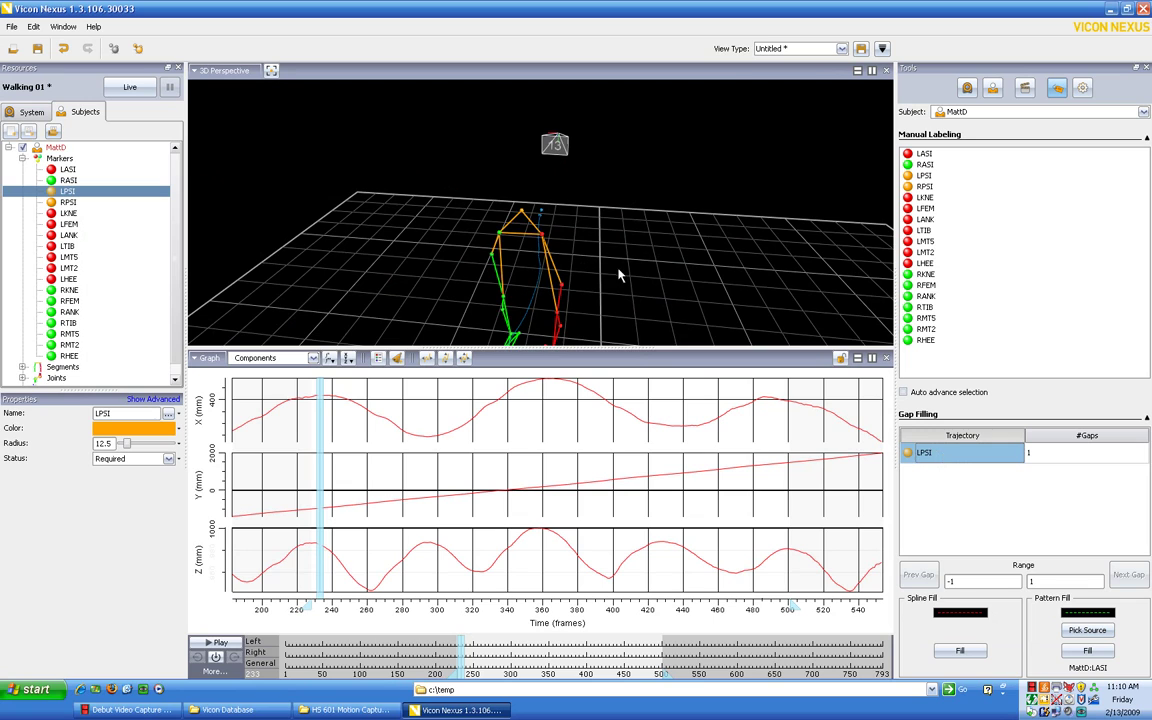
- Orbit and zoom onto the LPSI gap cones, then drag a cone to adjust the fill range end
left_click_drag(620, 273, 540, 252)
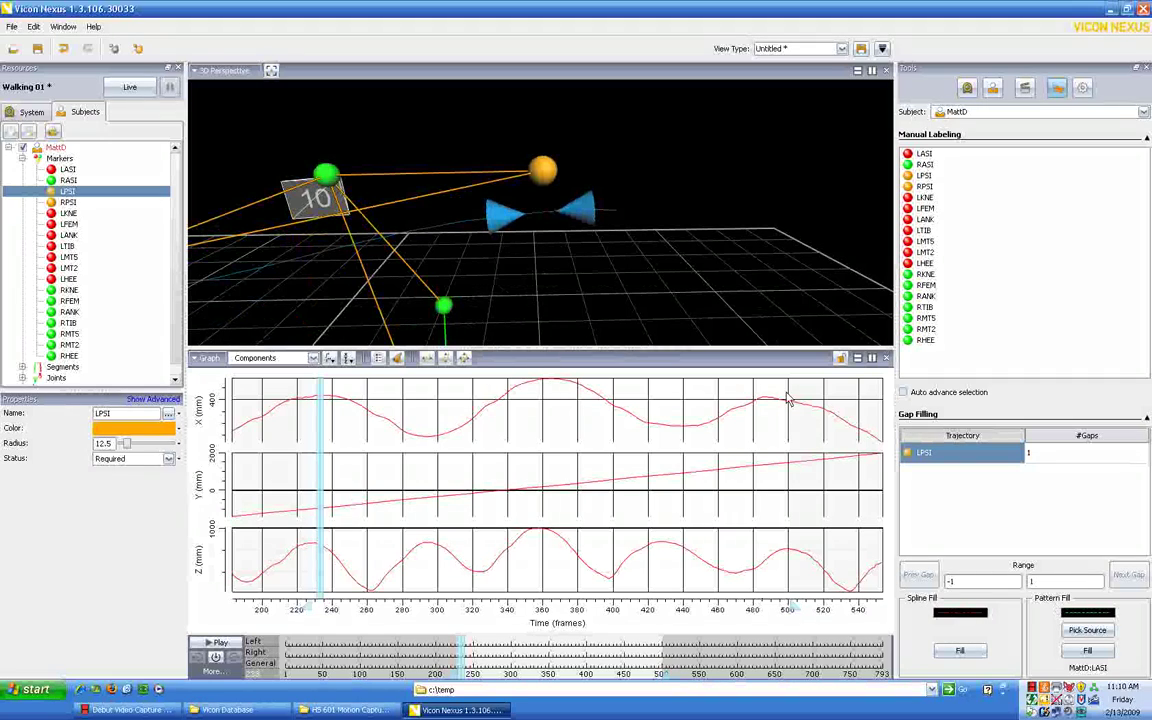
left_click_drag(720, 335, 587, 305)
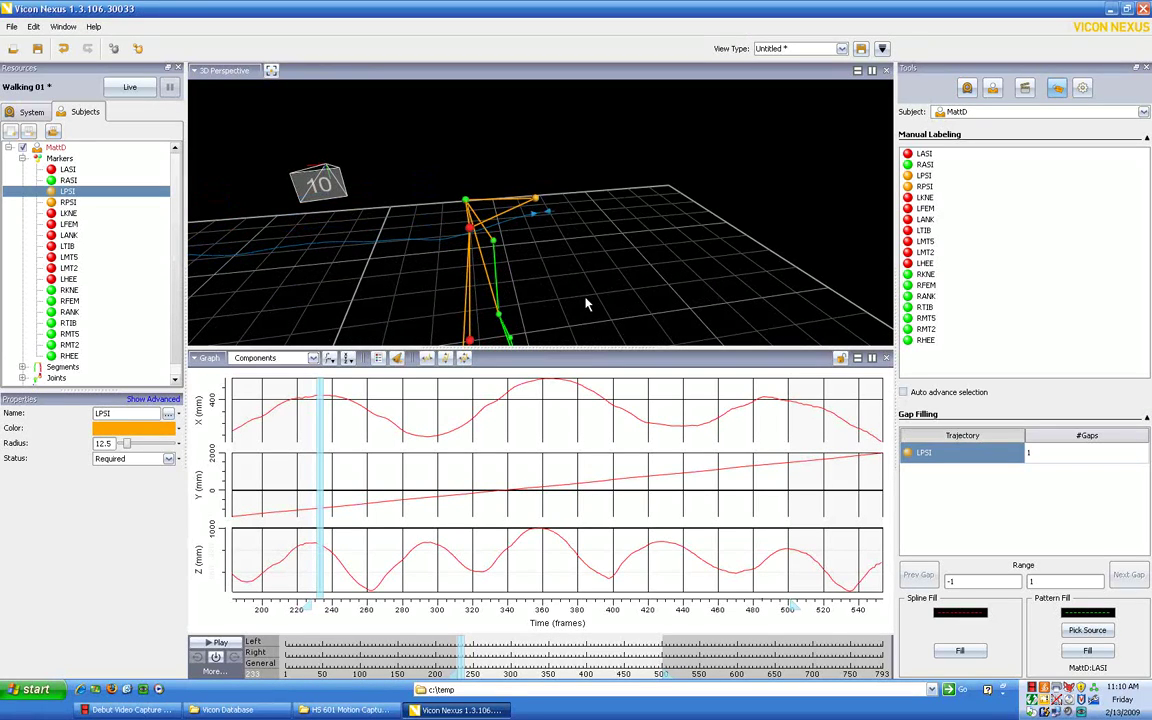
left_click_drag(625, 301, 694, 262)
scroll(577, 285, "up", 5)
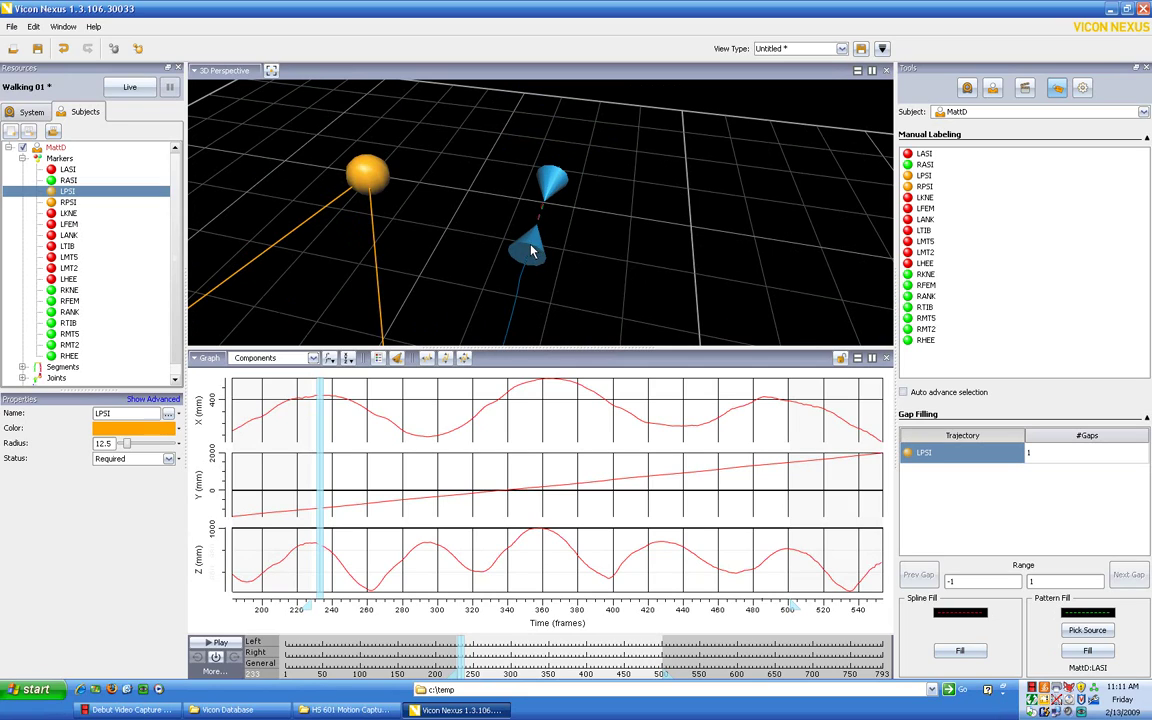
left_click_drag(533, 255, 512, 297)
mouse_move(509, 299)
left_mouse_down()
mouse_move(527, 278)
mouse_move(537, 209)
left_mouse_up()
- Spline-fill the one-frame LPSI gap and step the trial back to frame 228
left_click(959, 651)
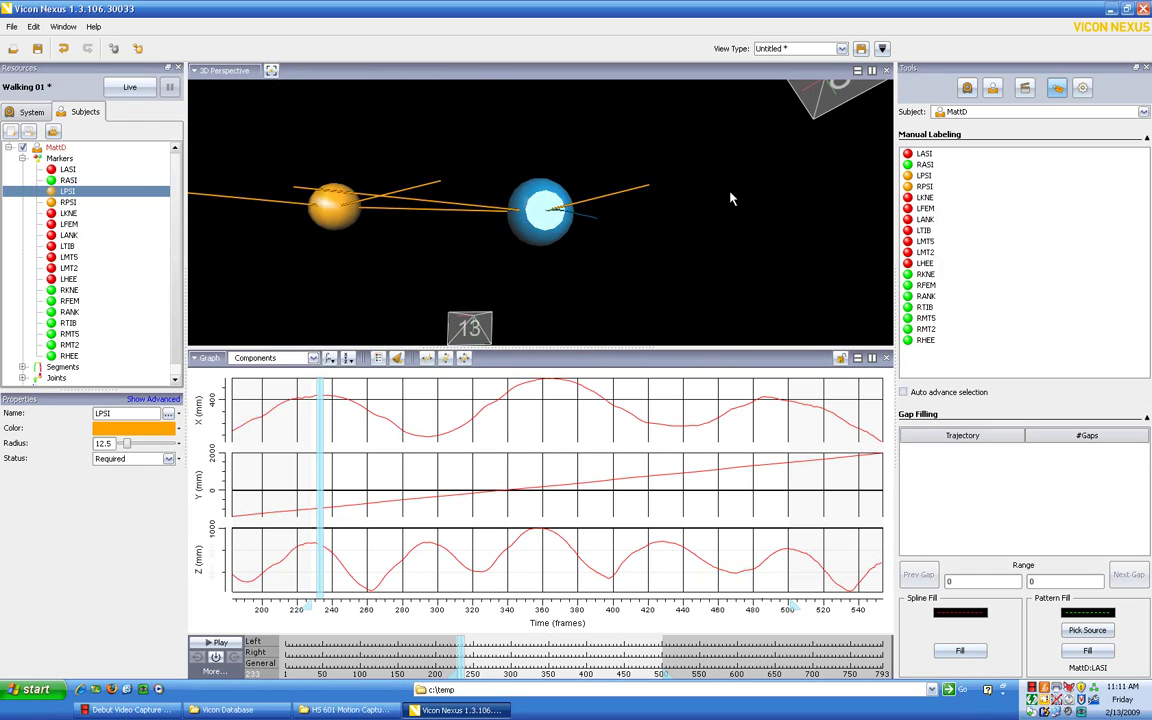
left_click_drag(686, 269, 620, 320)
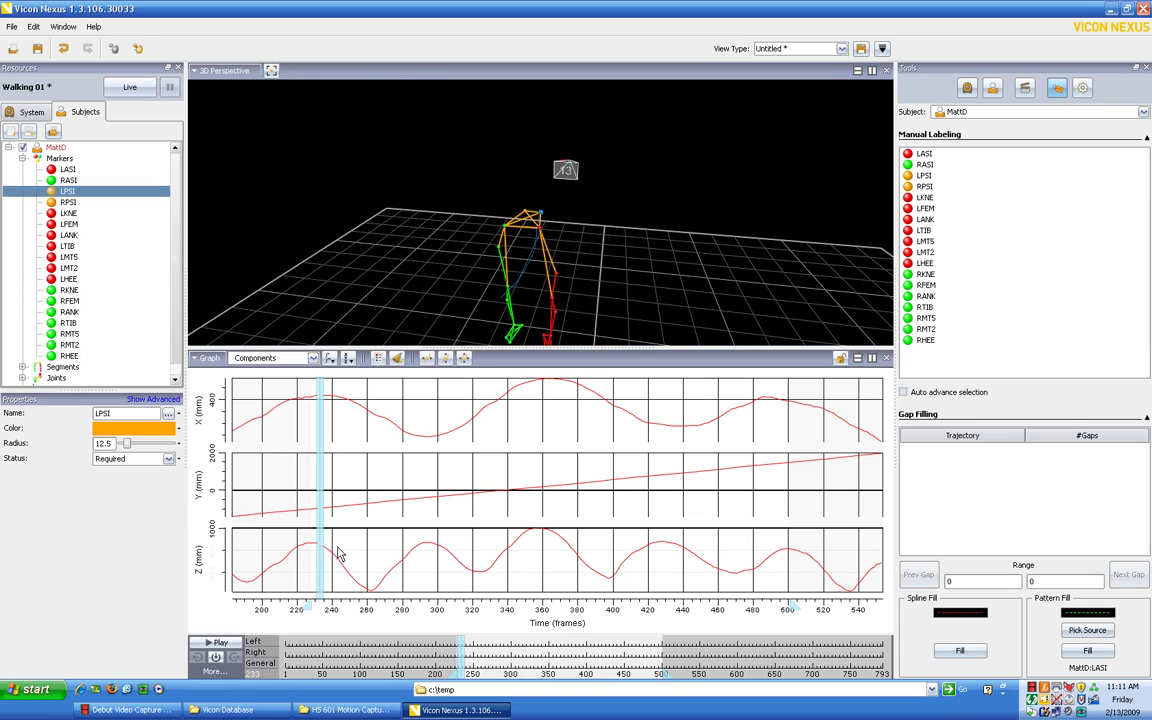
key("Left")
key("Left")
key("Left")
key("Left")
key("Left")
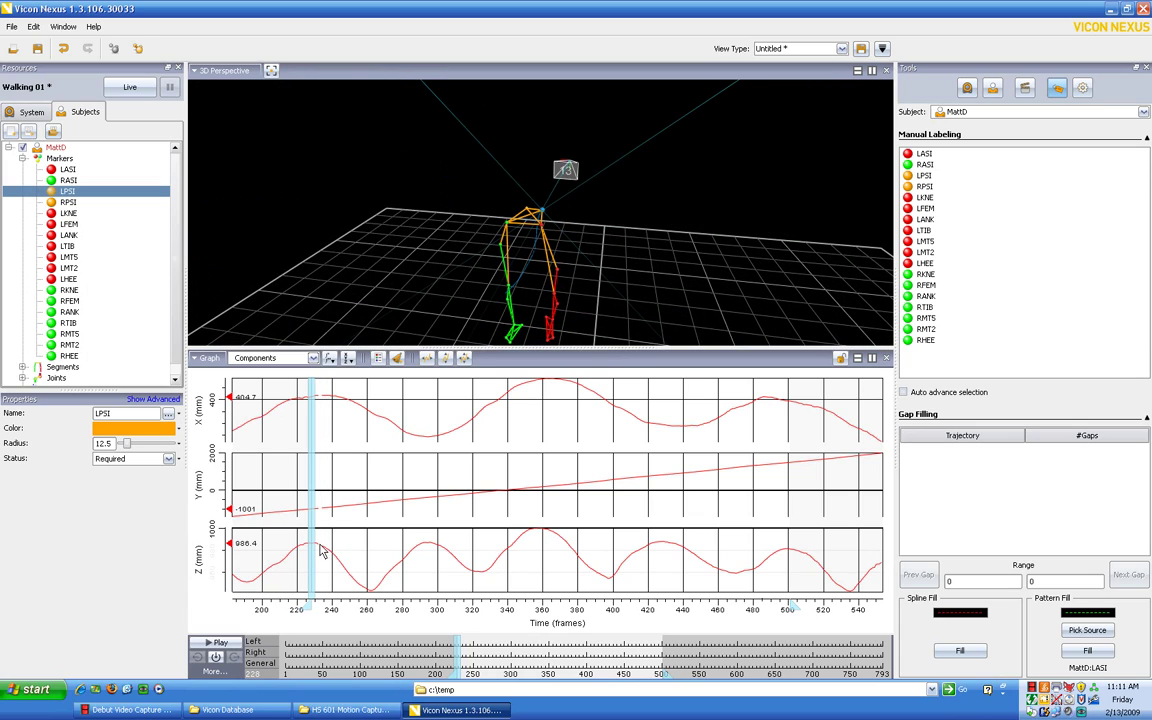
- Reselect the marker to confirm LPSI's X, Y, Z curves run unbroken across frames 190–550
left_click(388, 292)
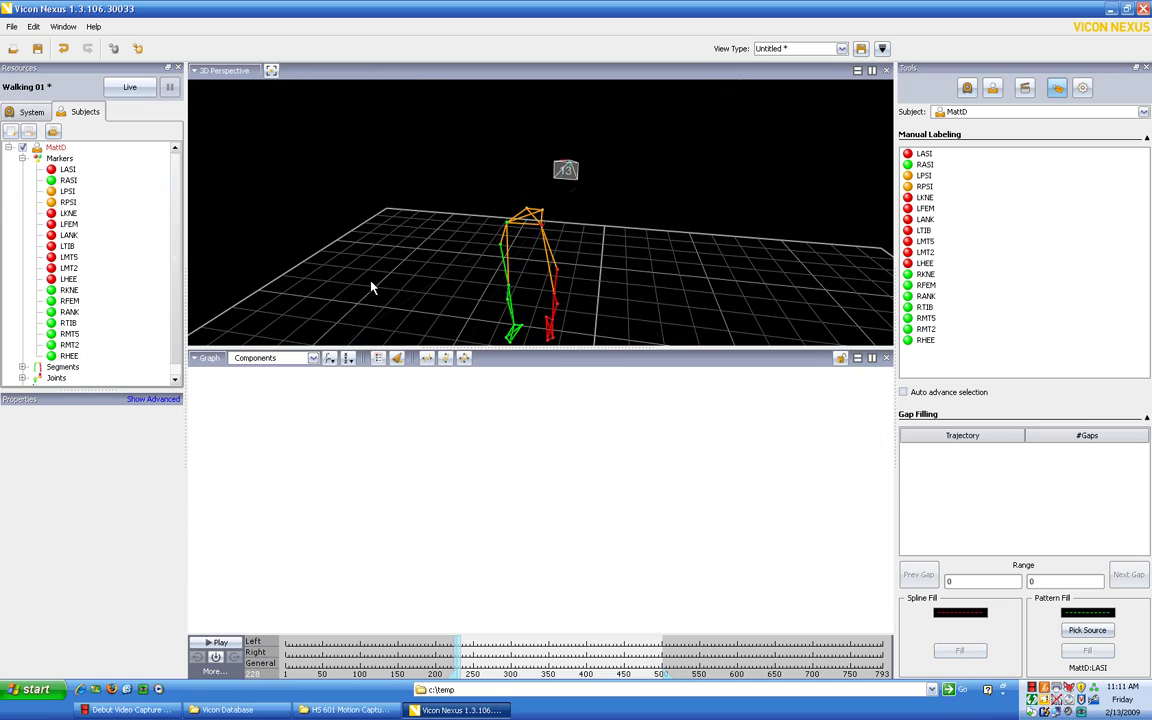
left_click(538, 211)
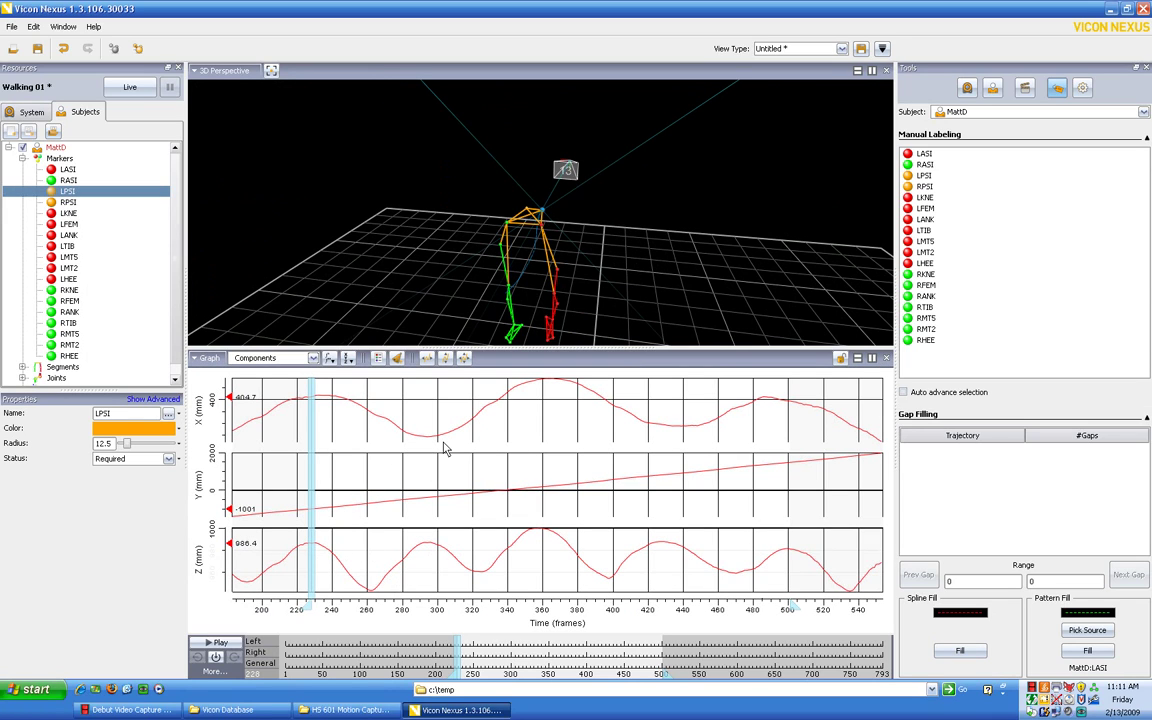
left_click_drag(661, 252, 627, 287)
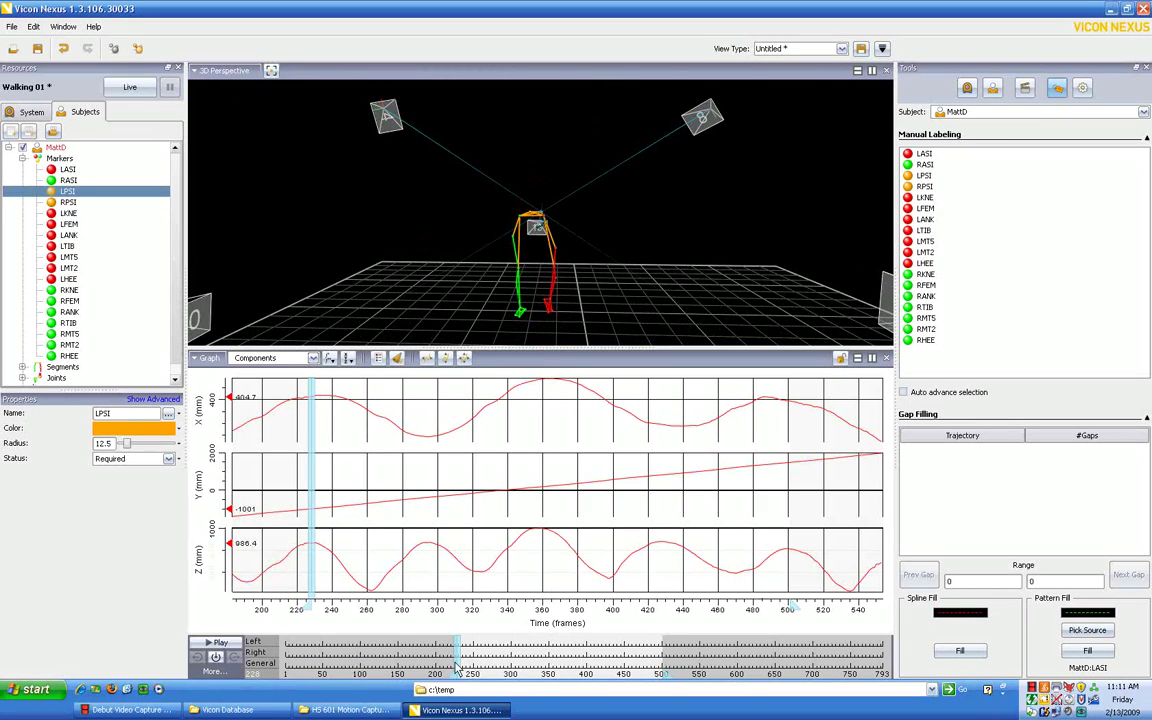
left_click_drag(459, 665, 466, 665)
left_click_drag(376, 198, 640, 302)
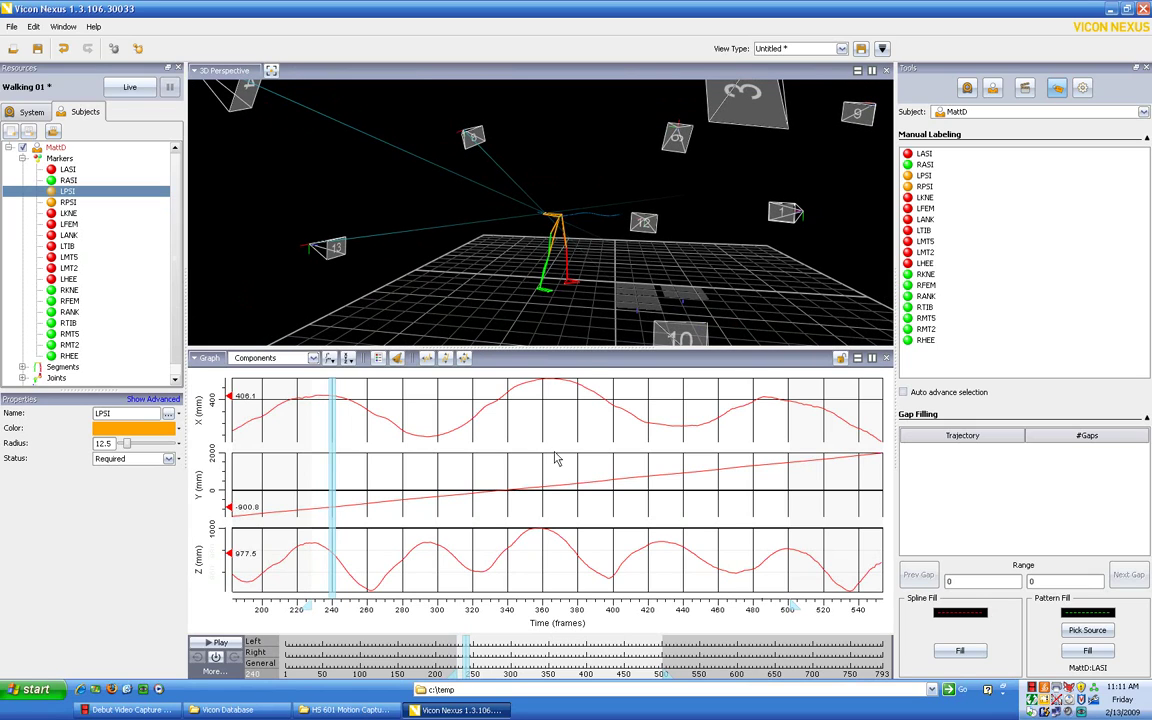
left_click_drag(477, 643, 663, 640)
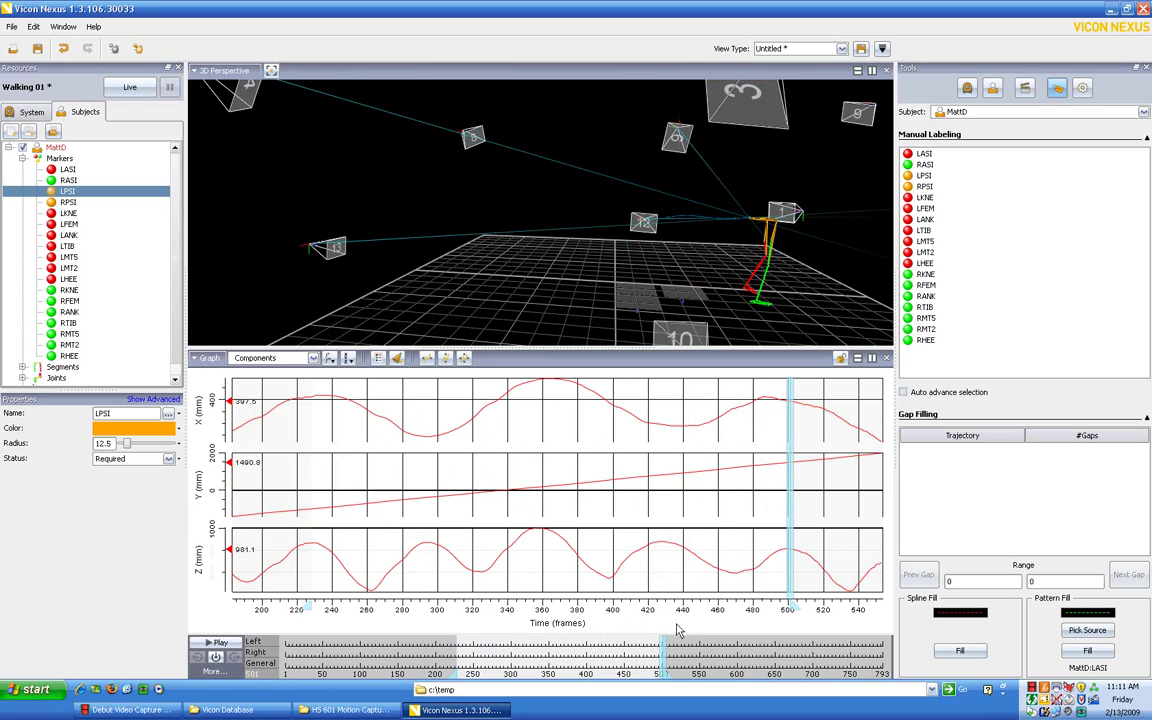